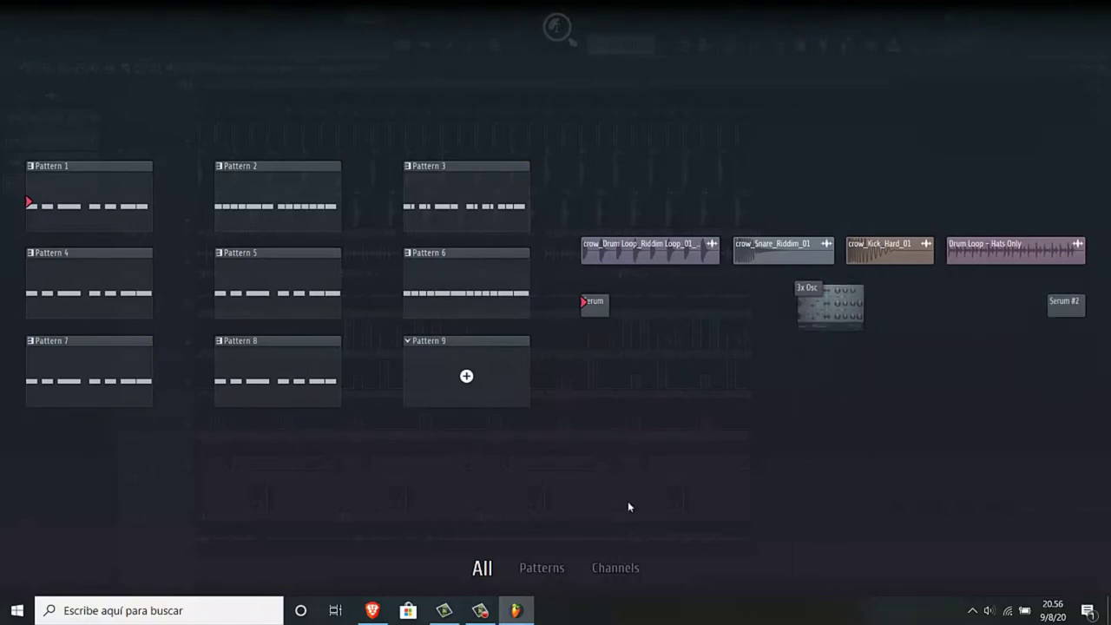
- Review the project's patterns and channels in the project picker, then return to the playlist
click(541, 567)
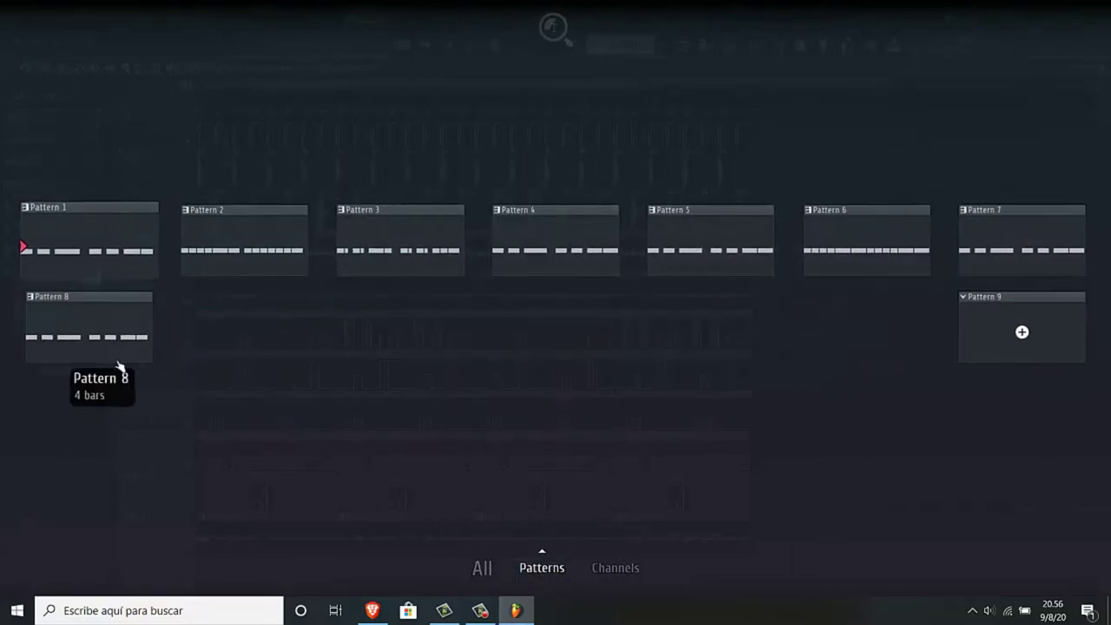
click(615, 568)
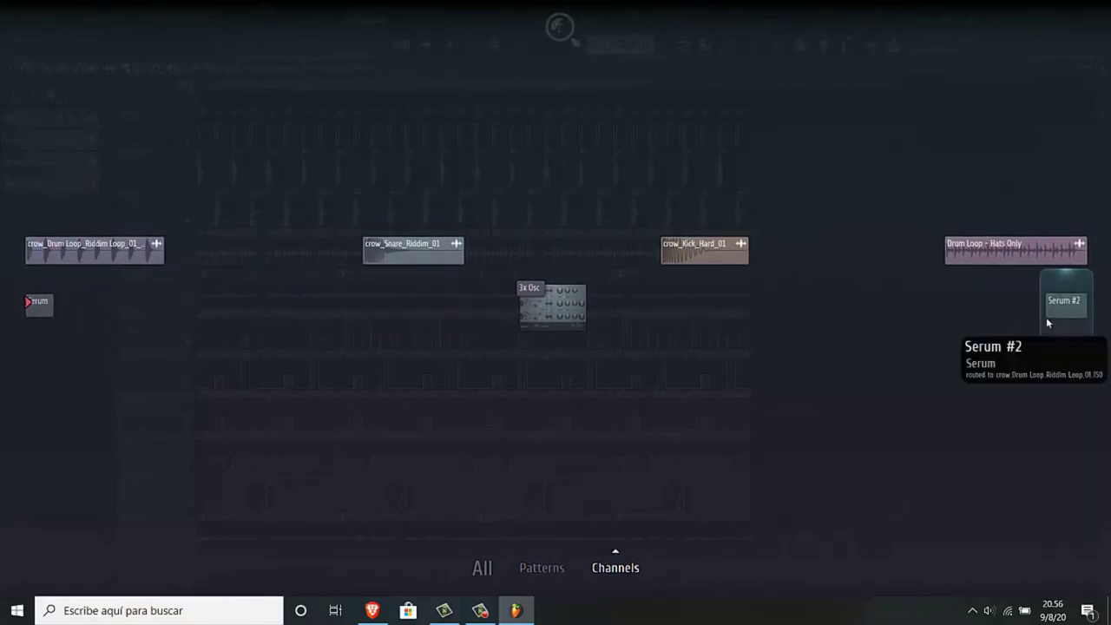
click(969, 397)
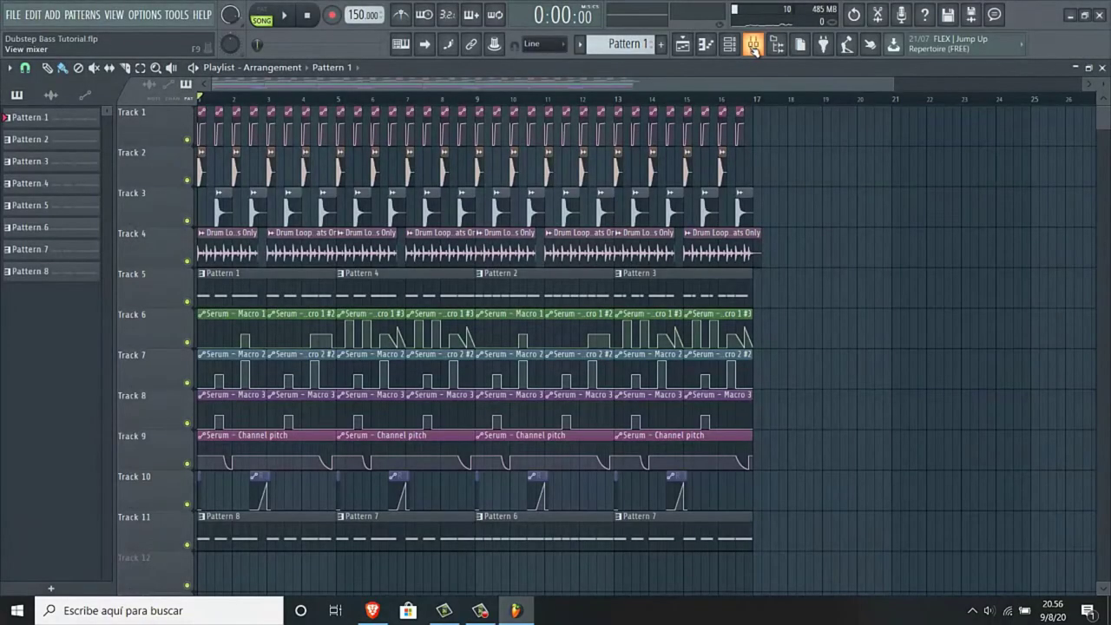
- Open the first Serum instance from the channel rack and apply the Promethium skin to its interface
click(729, 46)
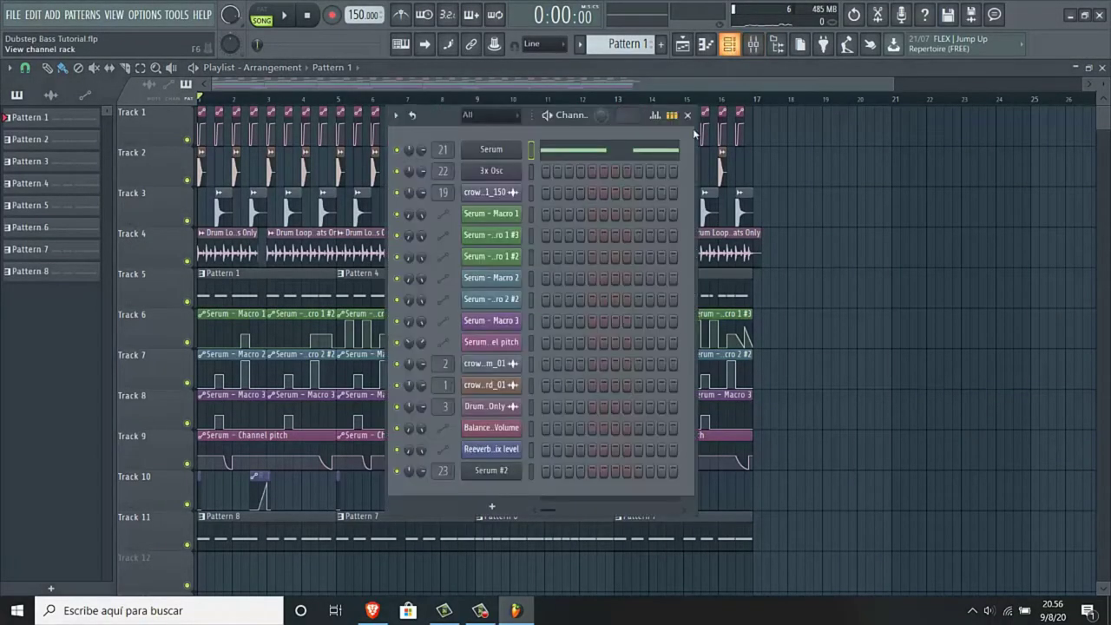
click(500, 150)
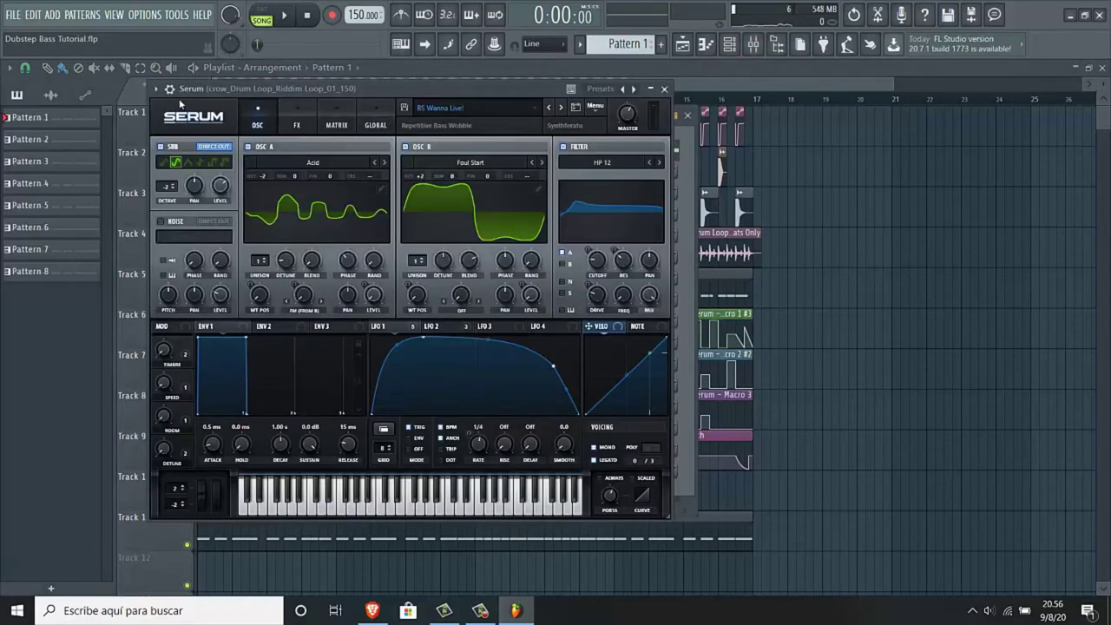
click(181, 112)
mouse_move(191, 138)
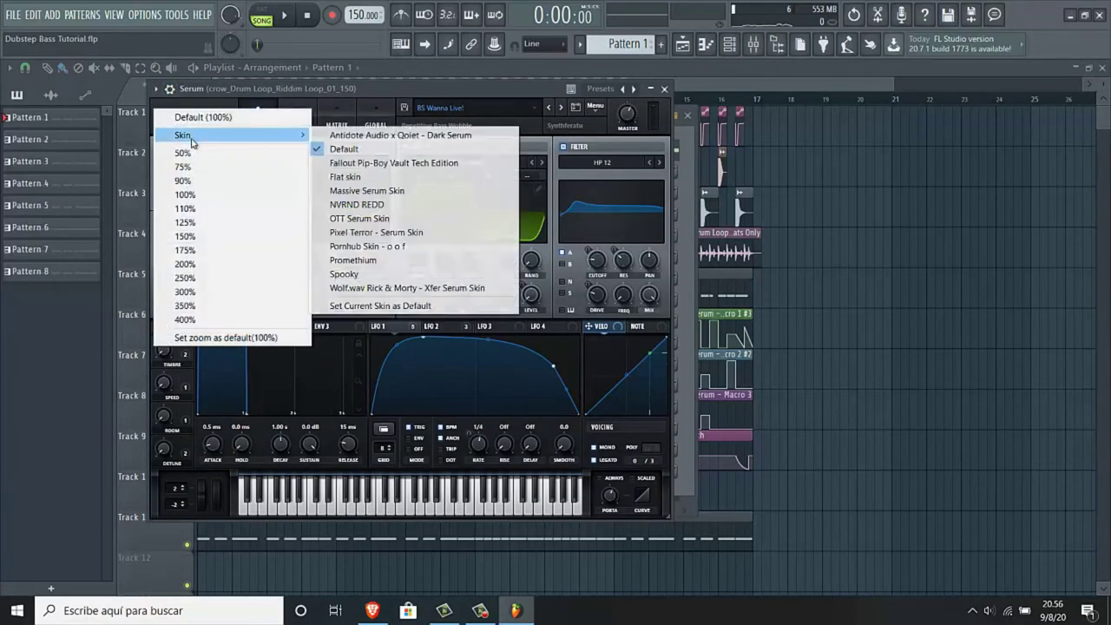
click(363, 261)
drag(438, 89, 488, 123)
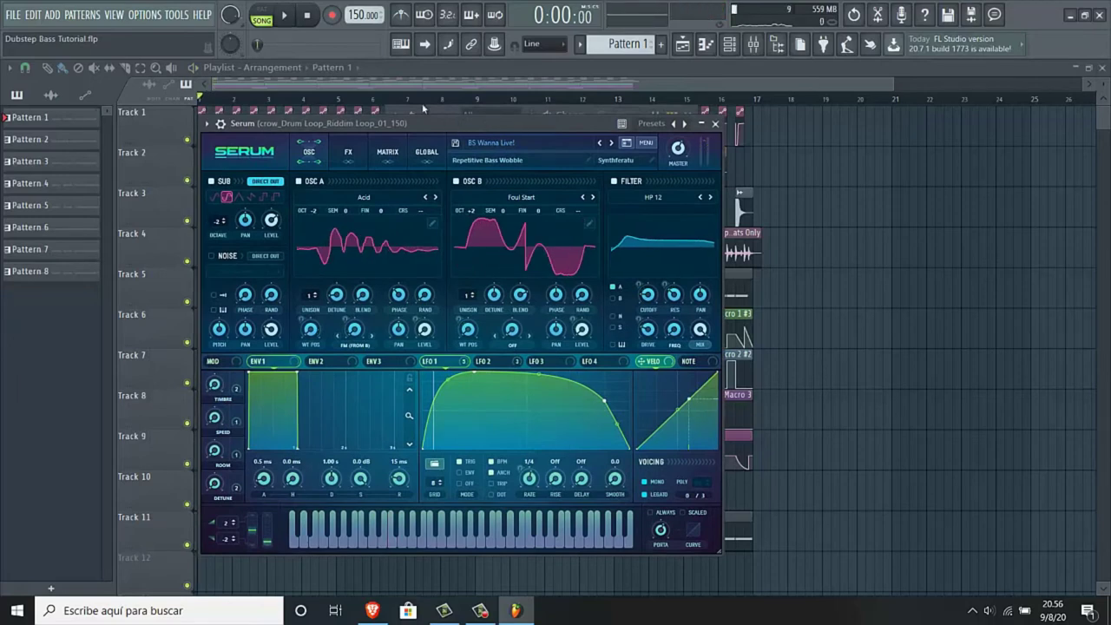
mouse_move(426, 124)
mouse_down()
mouse_move(487, 128)
mouse_move(434, 119)
mouse_up()
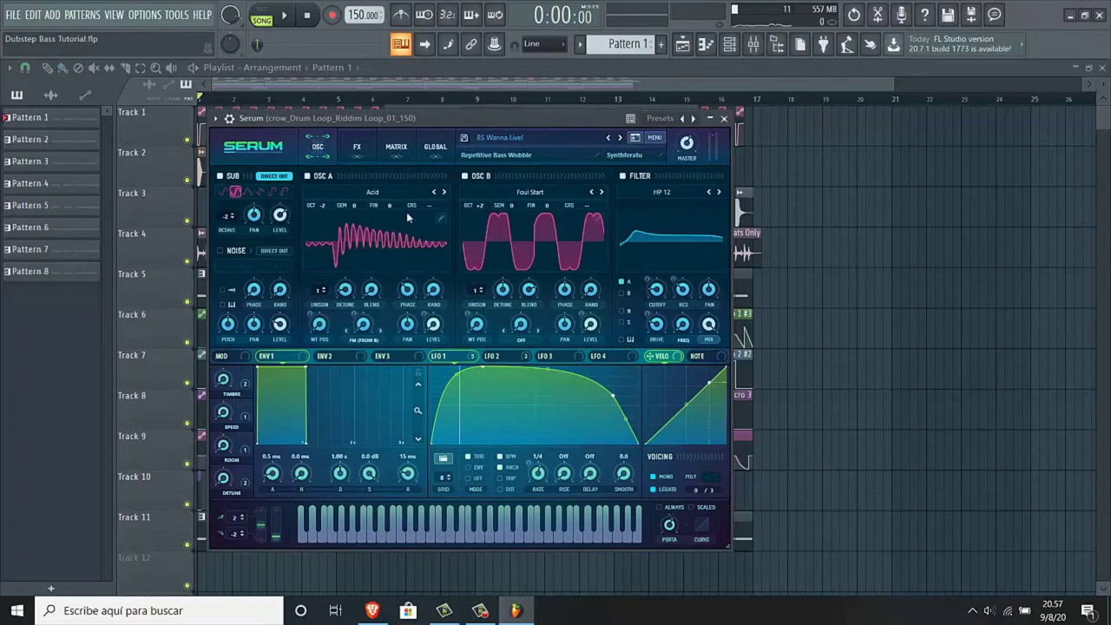
- Set oscillator A to the Analog wavetable Acid with its octave at -2, and audition the sound
click(350, 191)
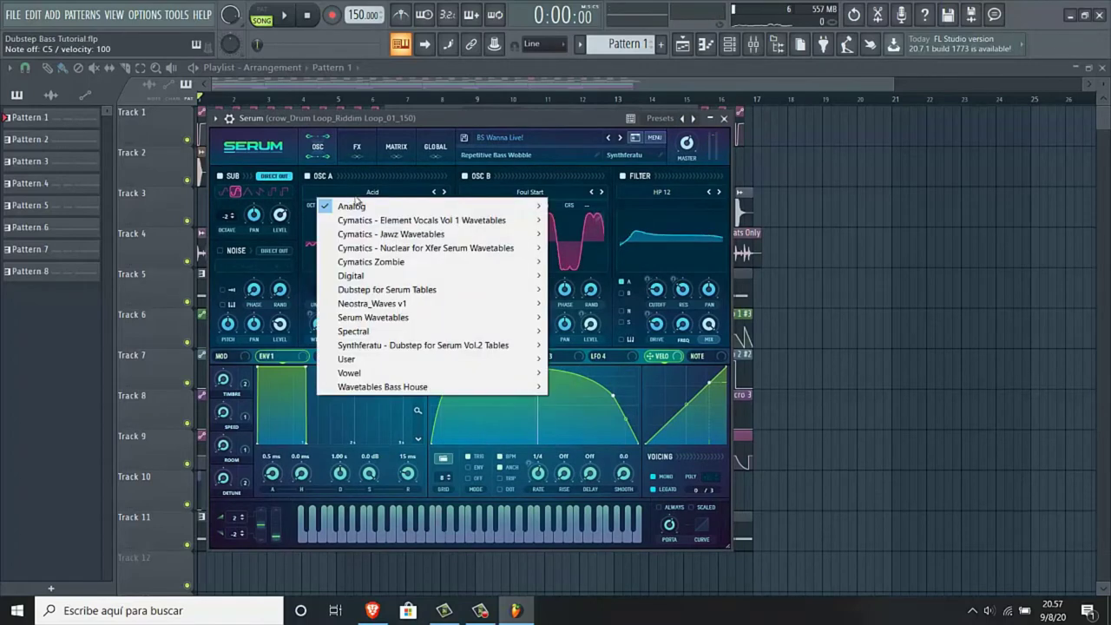
mouse_move(387, 206)
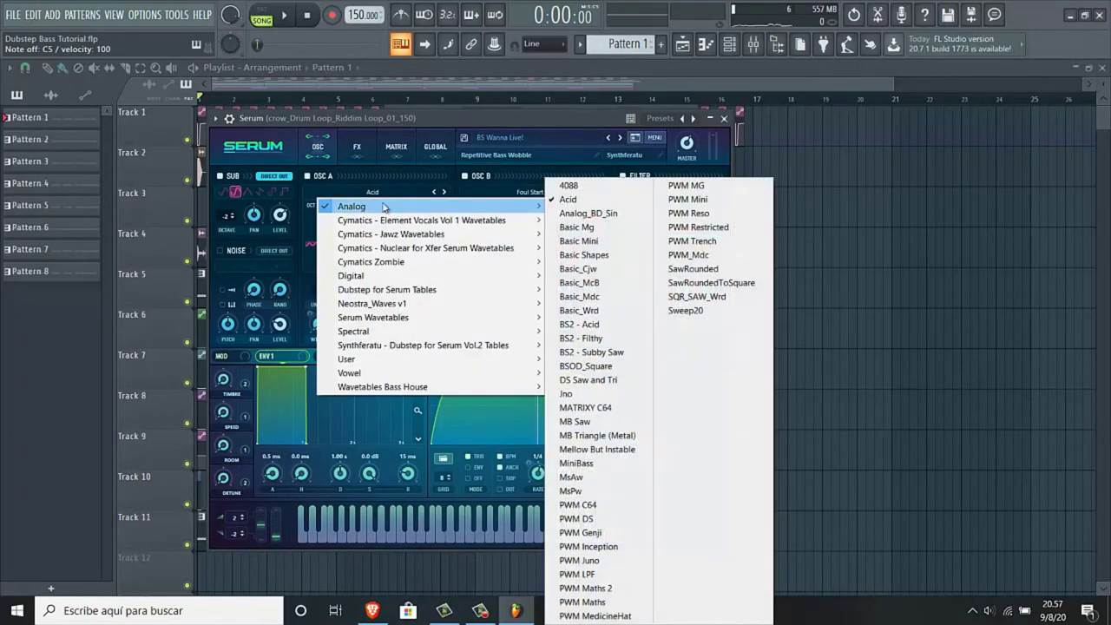
click(576, 200)
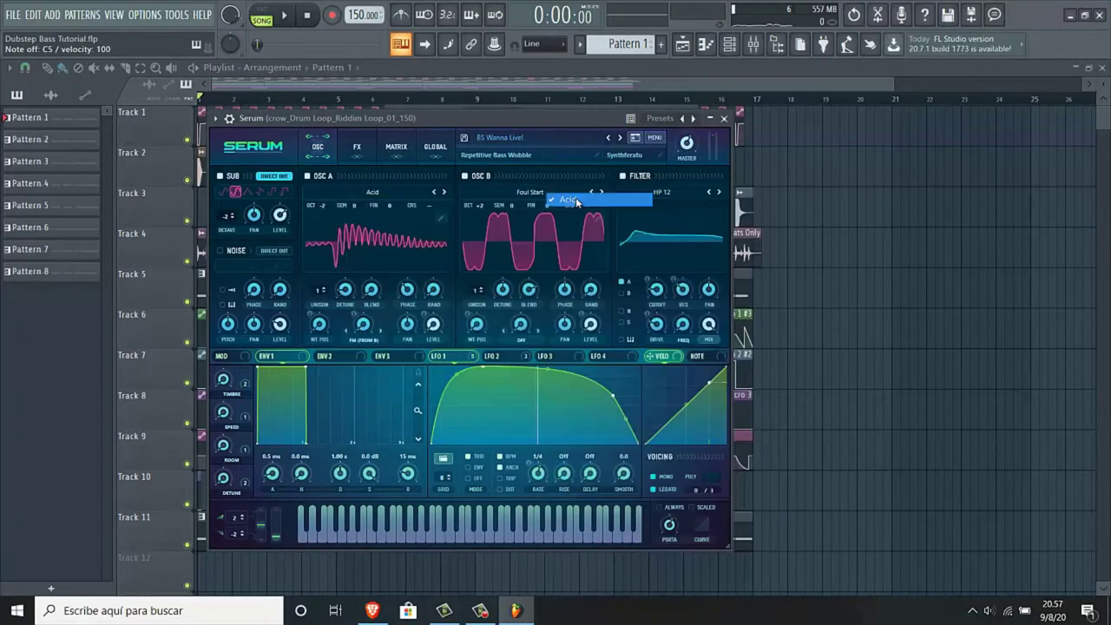
click(323, 205)
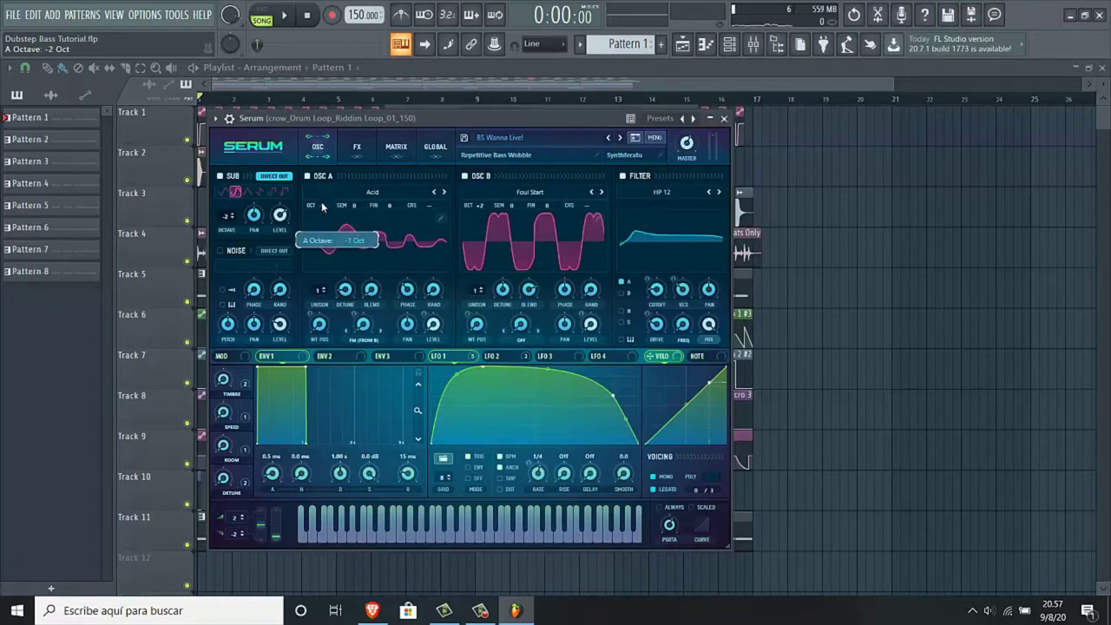
key(z)
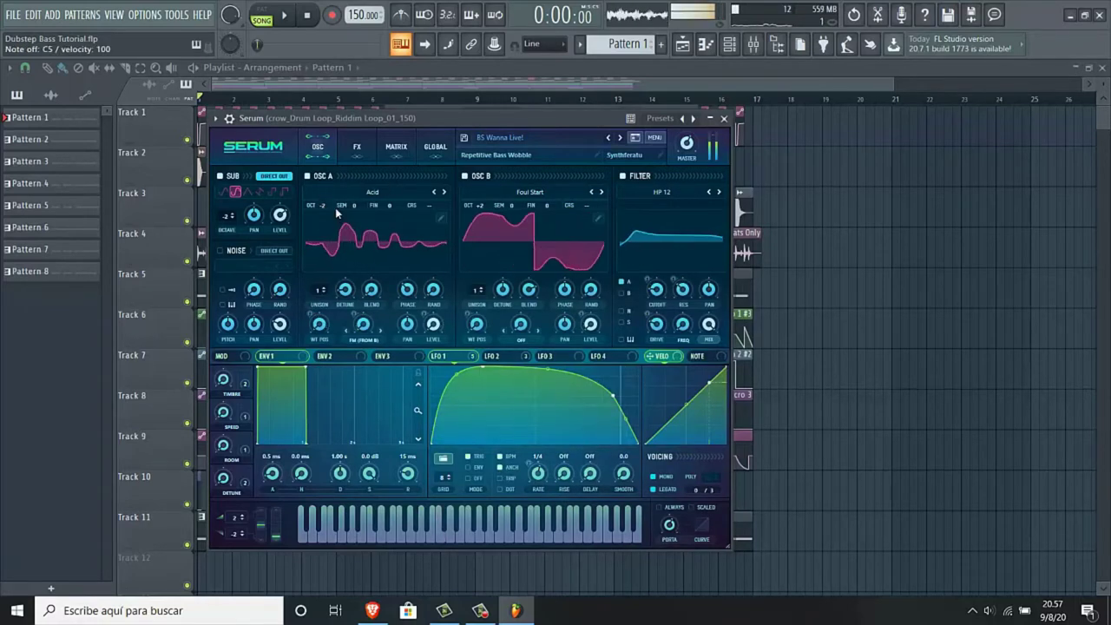
- Audition the bass while trying out the Timbre, Speed, Room and Detune macros
click(223, 380)
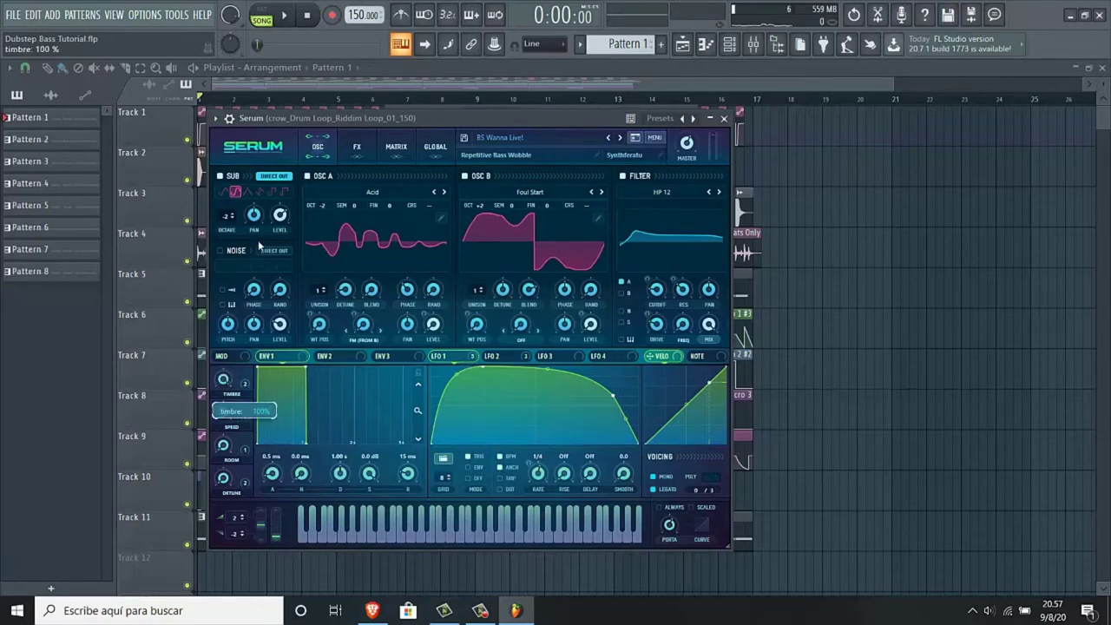
key(z)
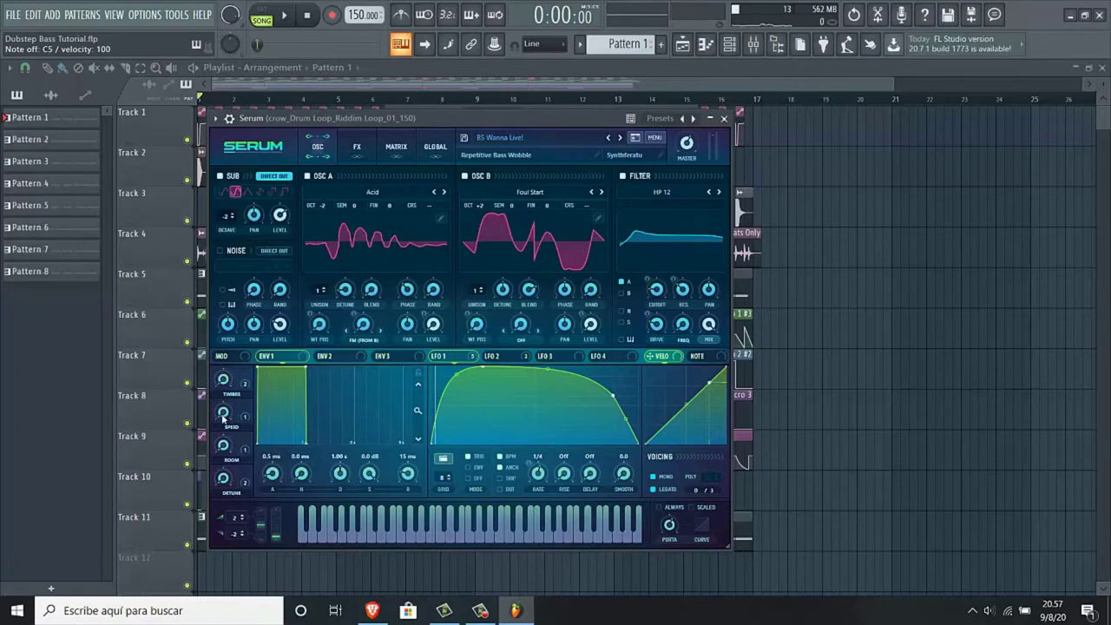
click(223, 414)
key(z)
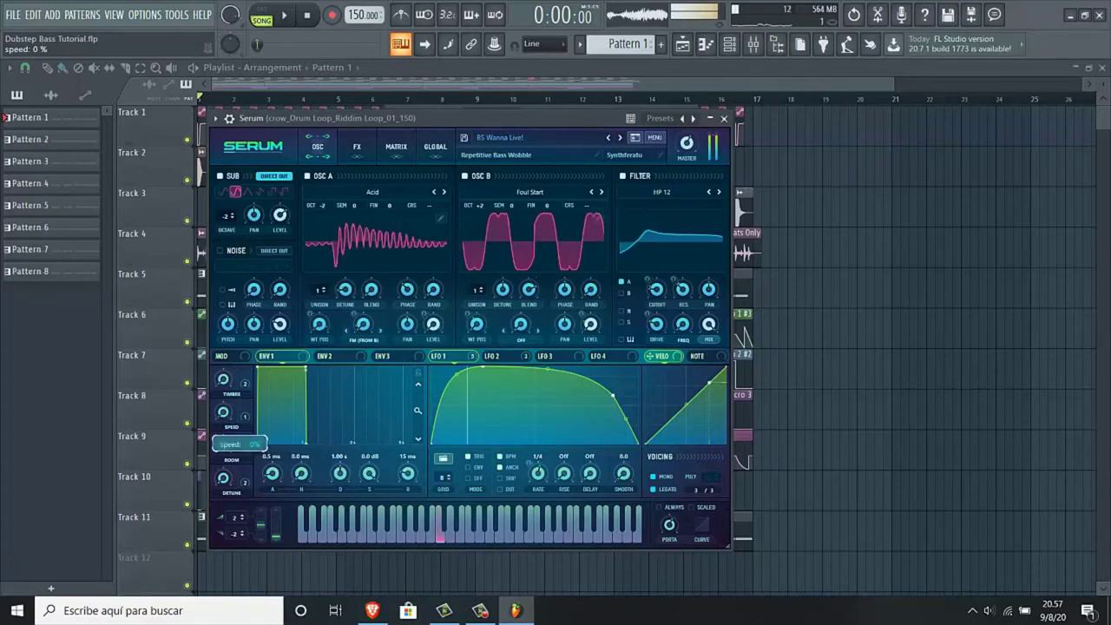
click(223, 445)
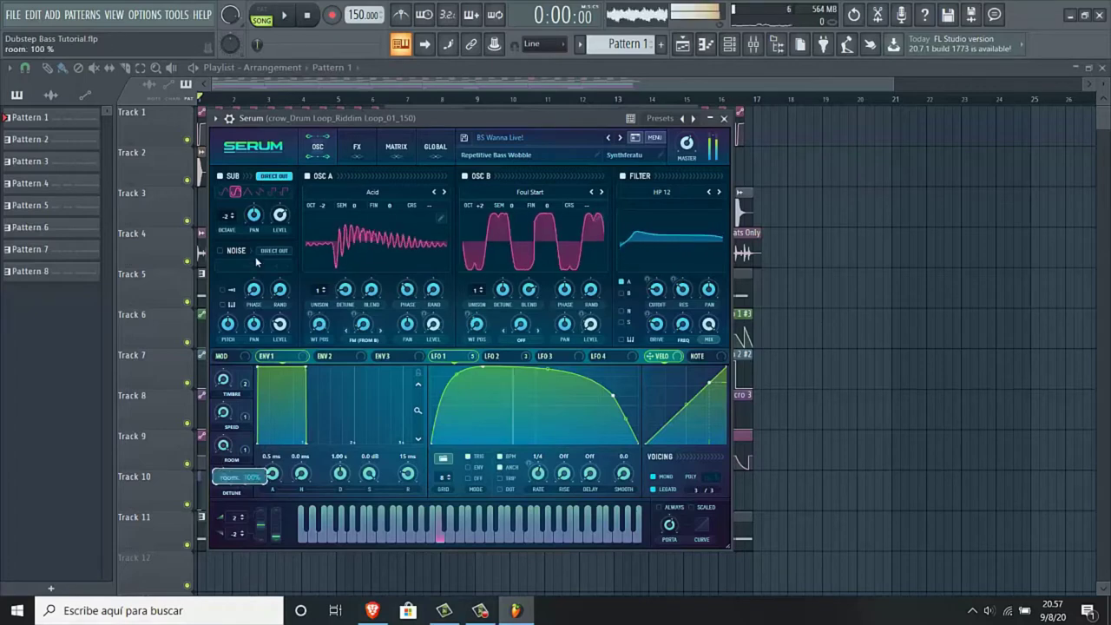
click(223, 476)
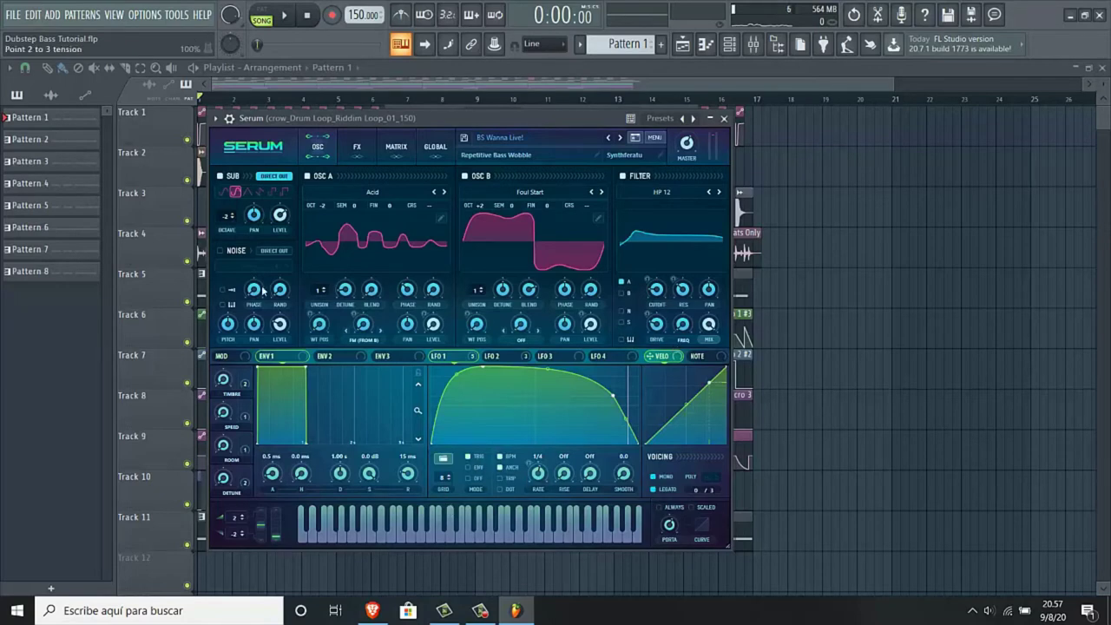
- Examine the patch's effects, modulation matrix and global settings, and return to the oscillator view
click(357, 144)
drag(378, 118, 399, 133)
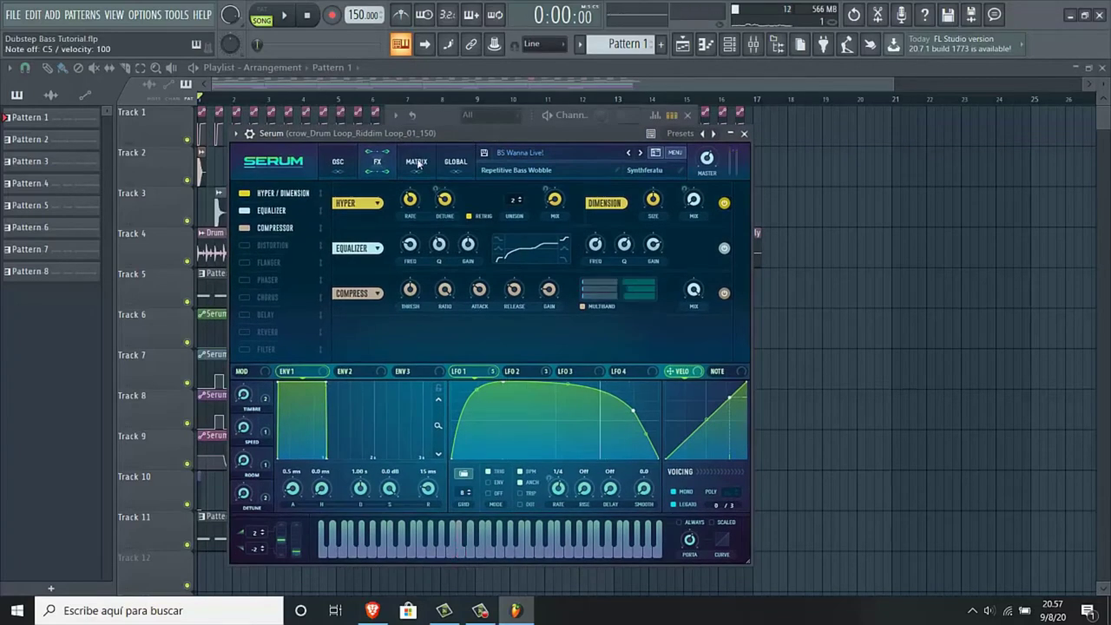
click(417, 164)
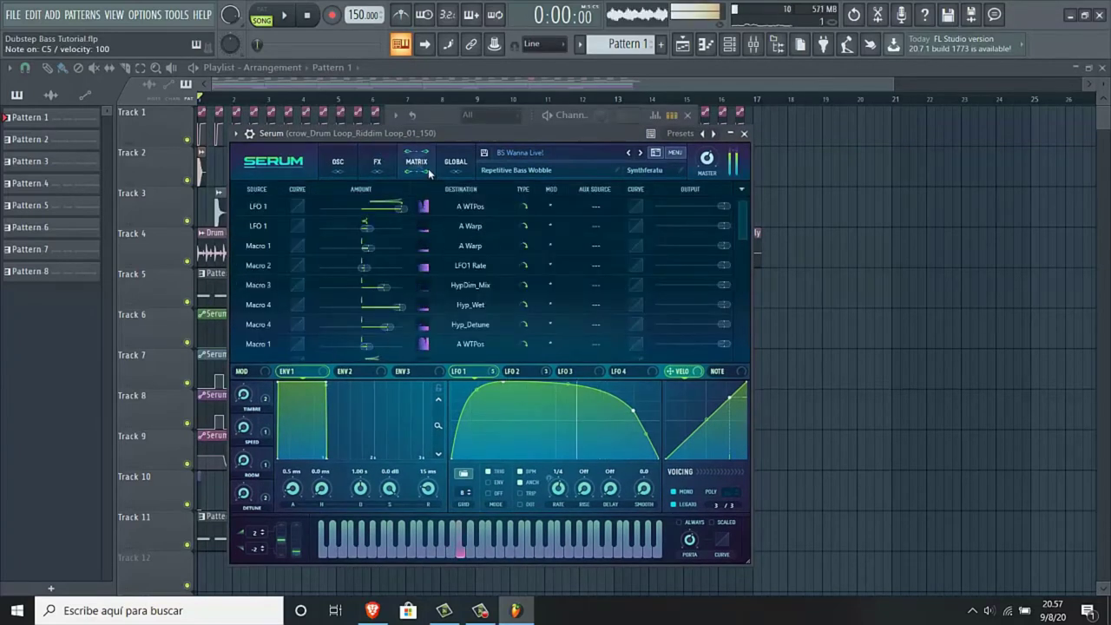
click(456, 167)
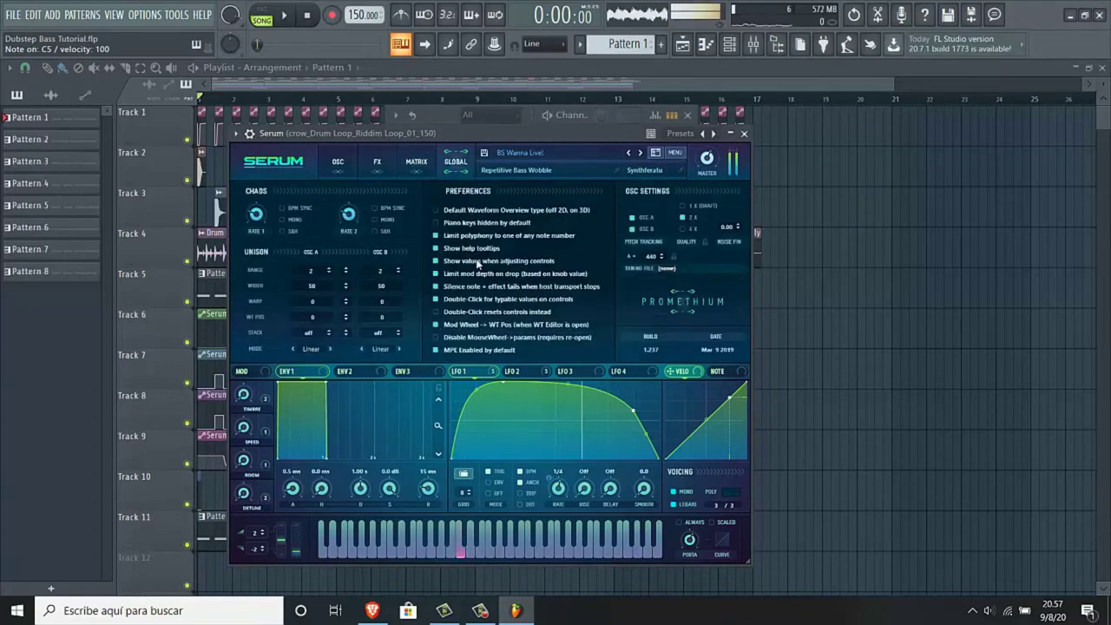
click(423, 163)
click(456, 162)
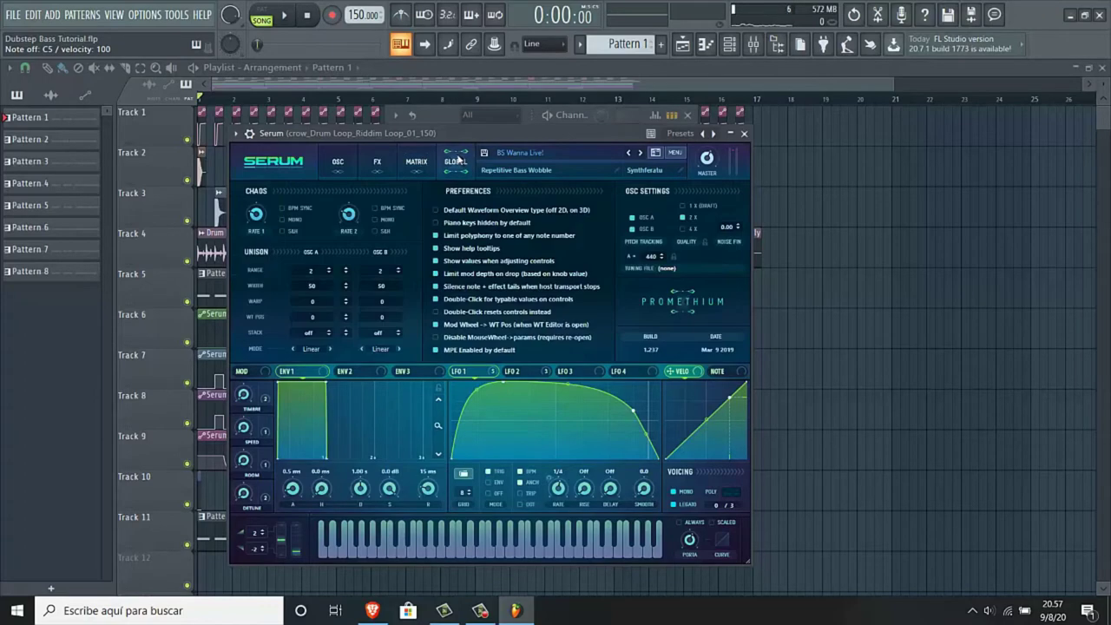
click(427, 163)
click(335, 161)
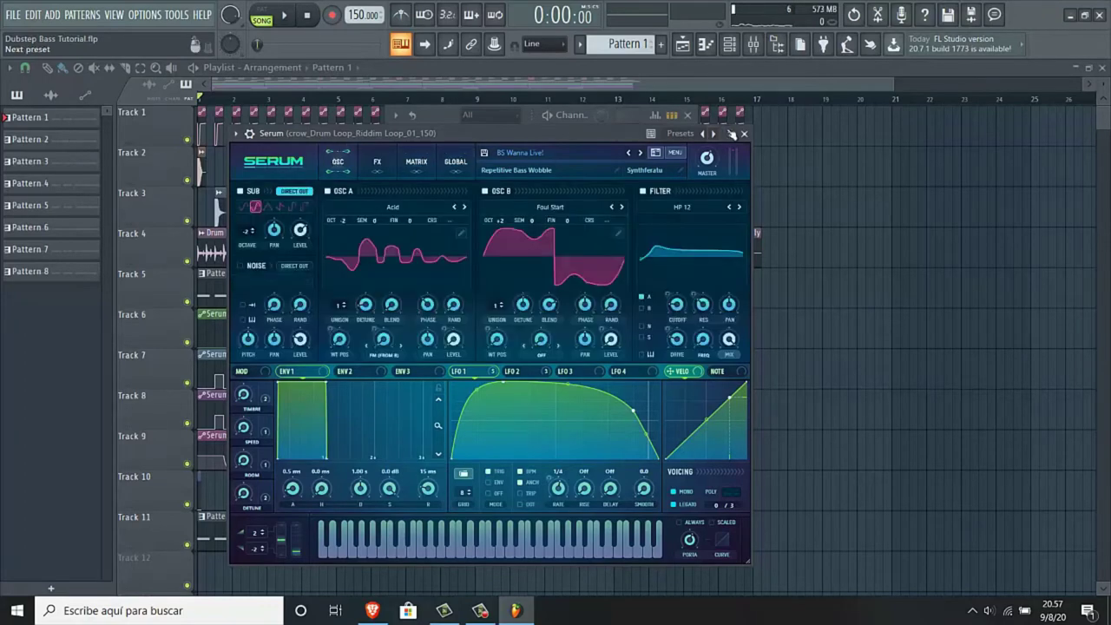
- Close the first synth, open Serum #2 from the channel rack and apply the Massive Serum Skin
click(745, 134)
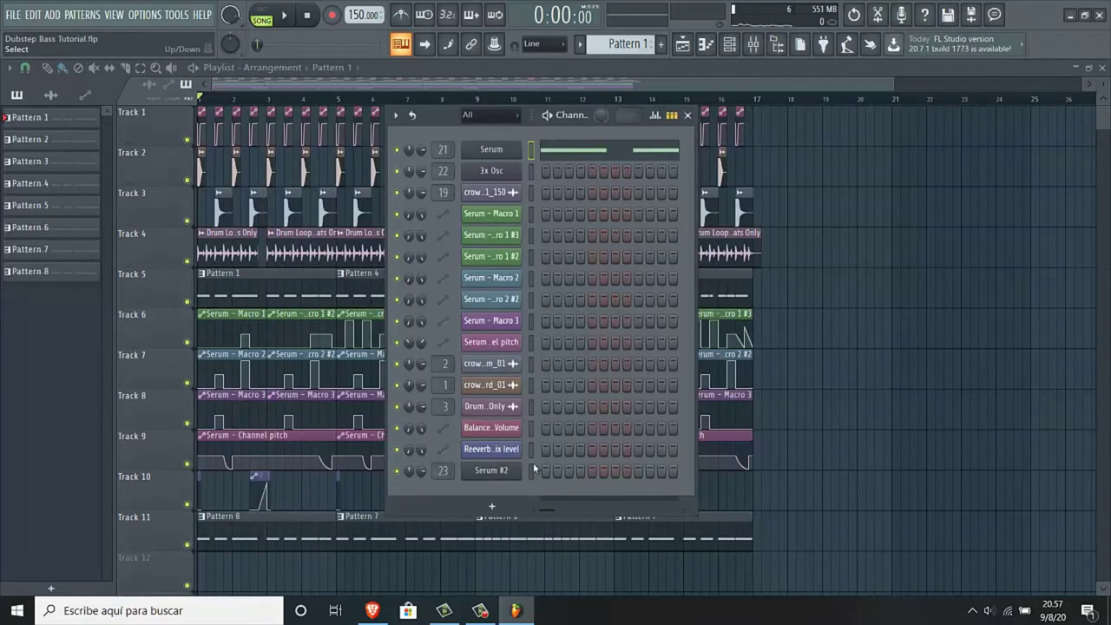
click(491, 470)
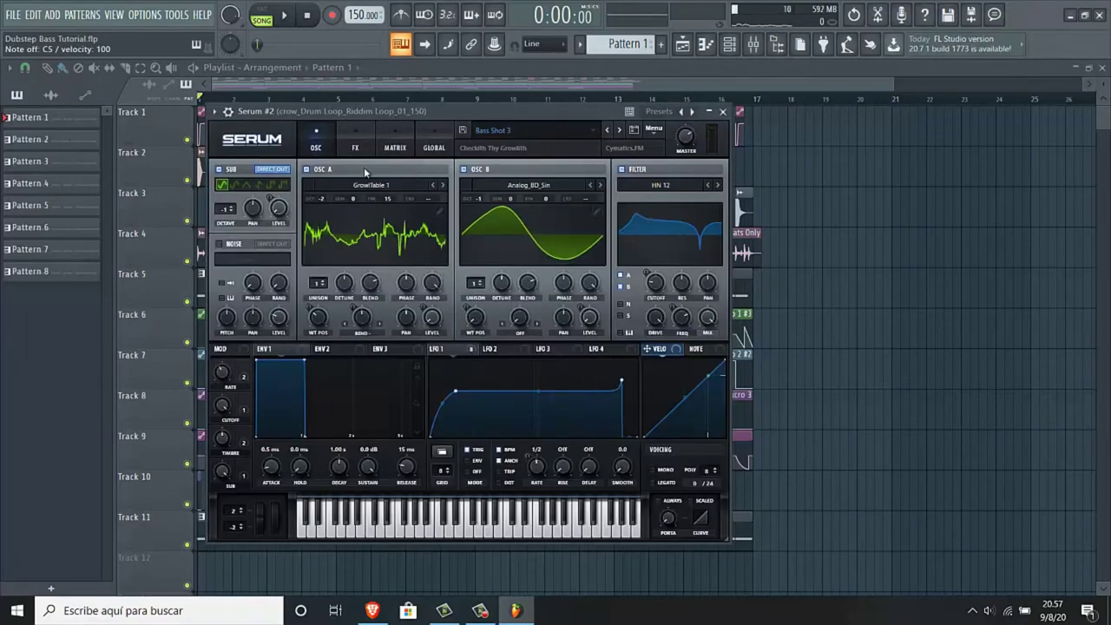
click(262, 146)
mouse_move(257, 161)
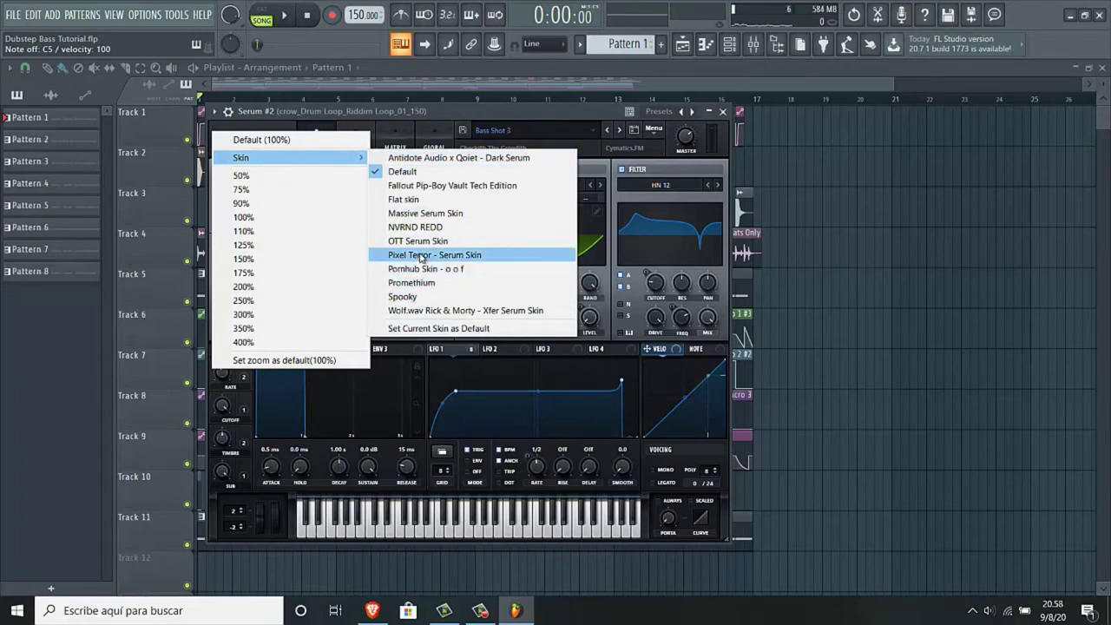
click(433, 214)
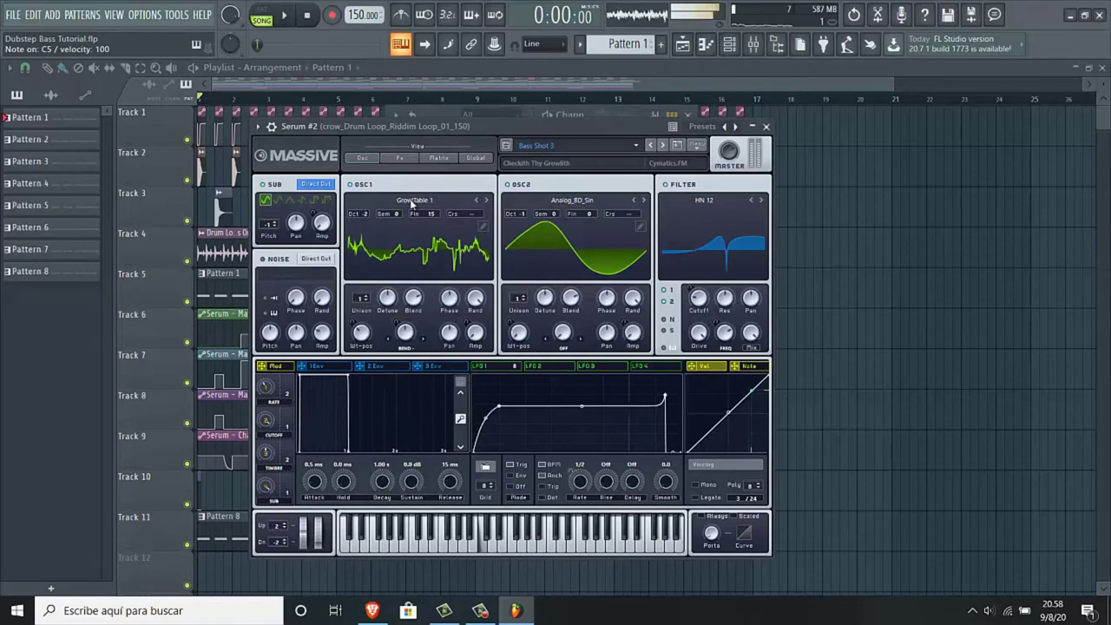
- Browse the available wavetable categories for the two oscillators of Serum #2, leaving the current selections
click(412, 201)
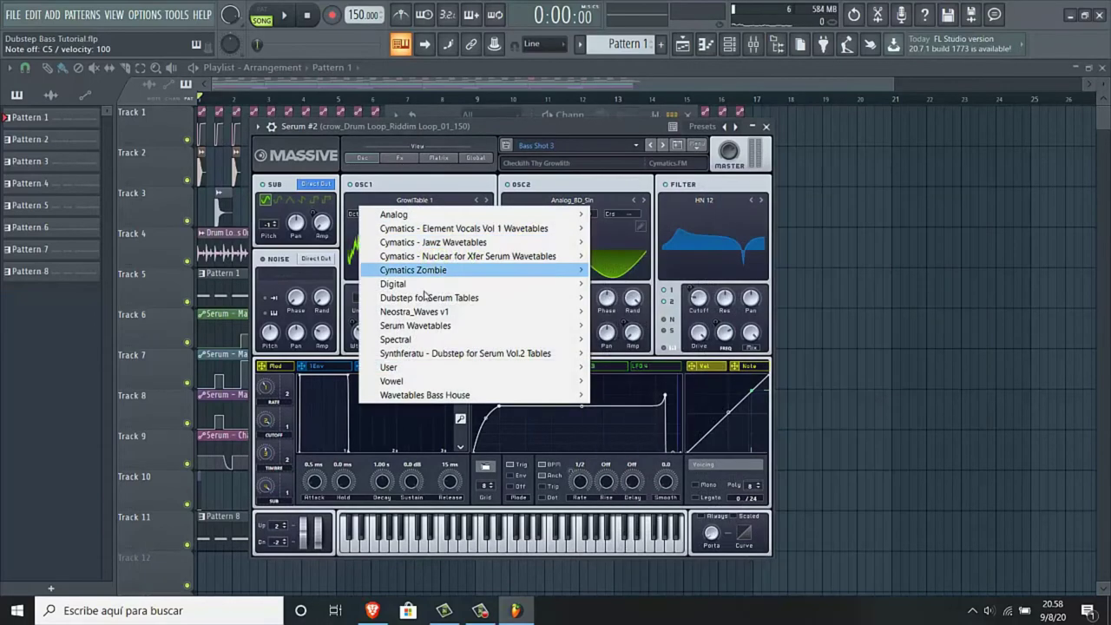
mouse_move(413, 219)
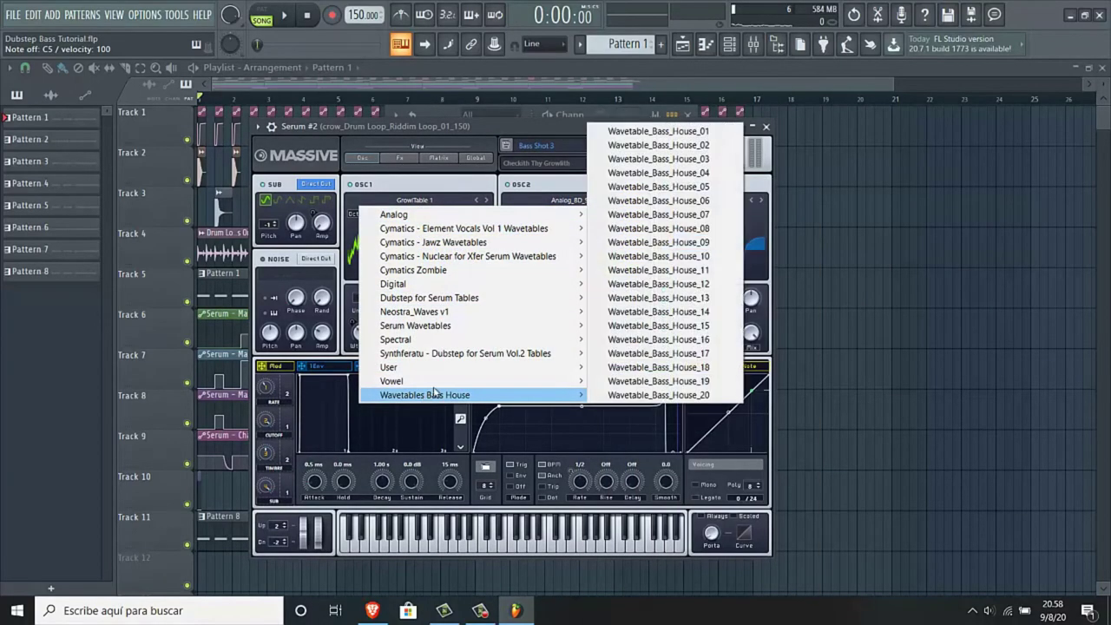
mouse_move(452, 233)
mouse_move(447, 314)
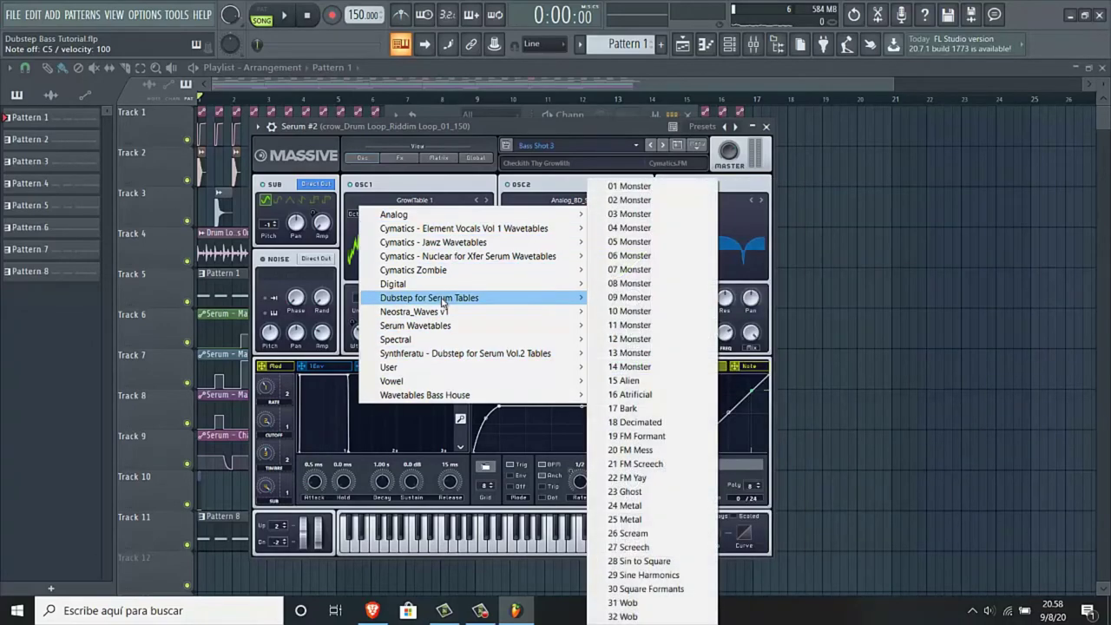
mouse_move(431, 399)
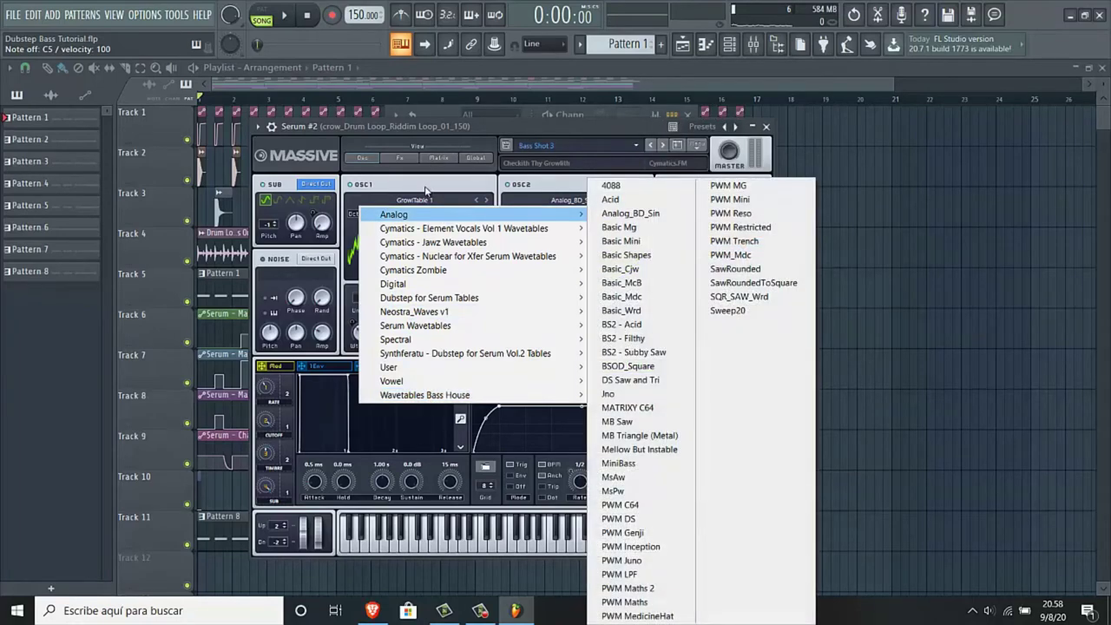
click(426, 189)
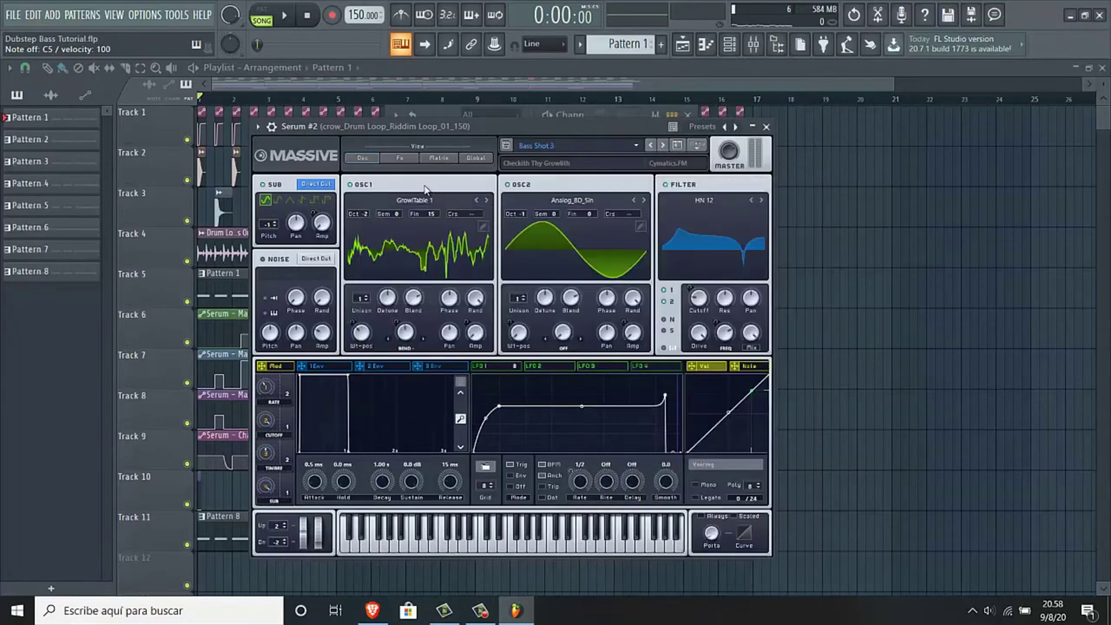
click(542, 200)
mouse_move(694, 214)
- Audition the Serum #2 bass while trying the Rate and Cutoff macros at 100%, and reopen the synth from the channel rack
drag(541, 120, 519, 113)
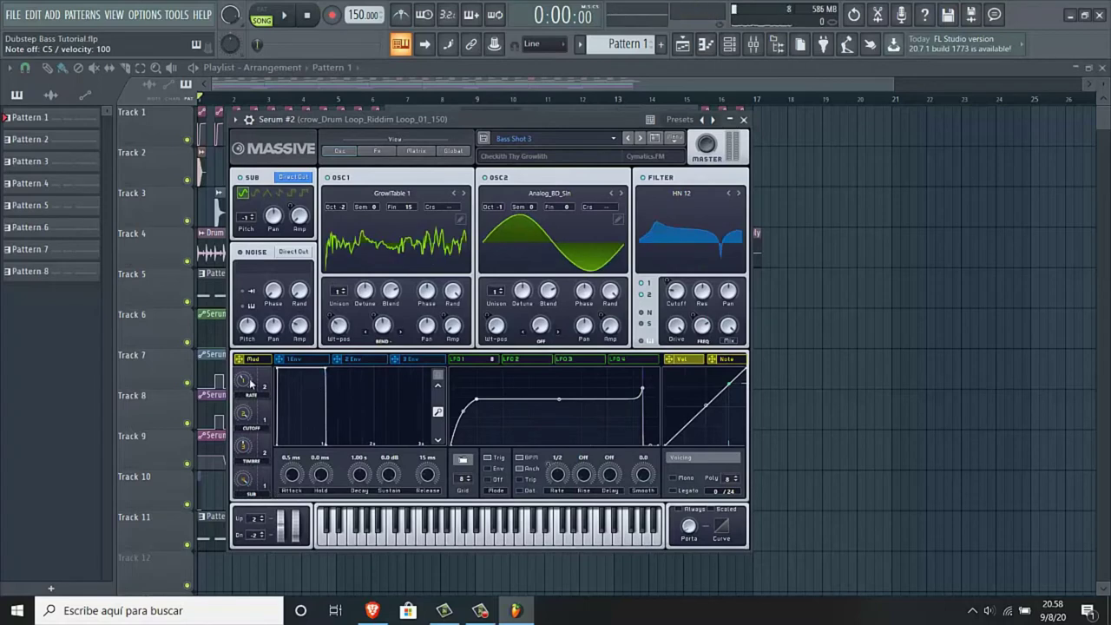
drag(251, 383, 245, 427)
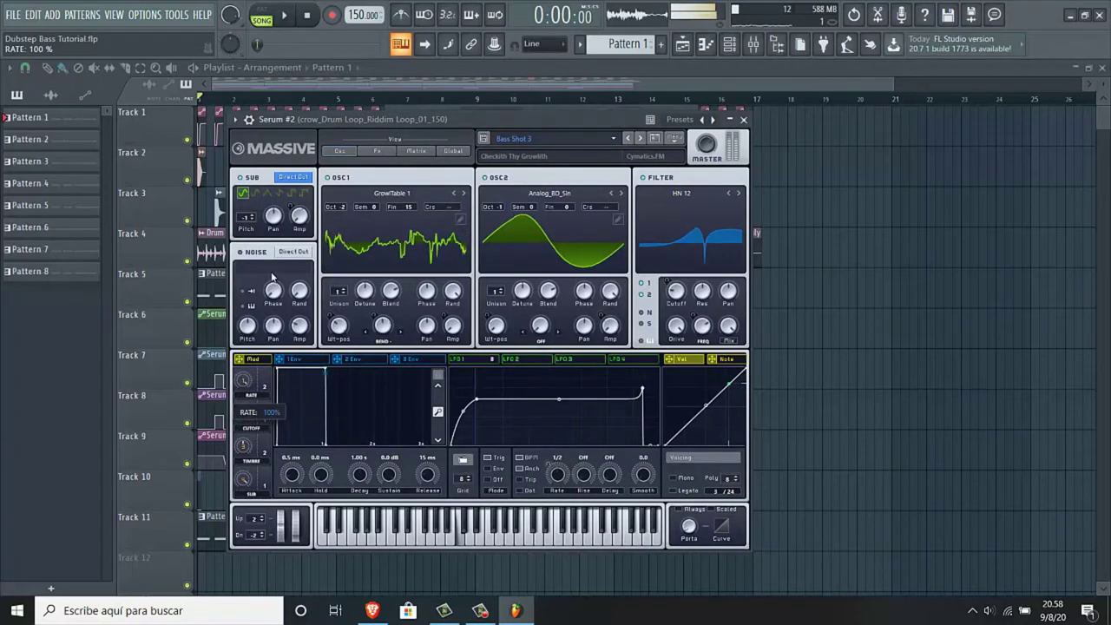
mouse_move(246, 412)
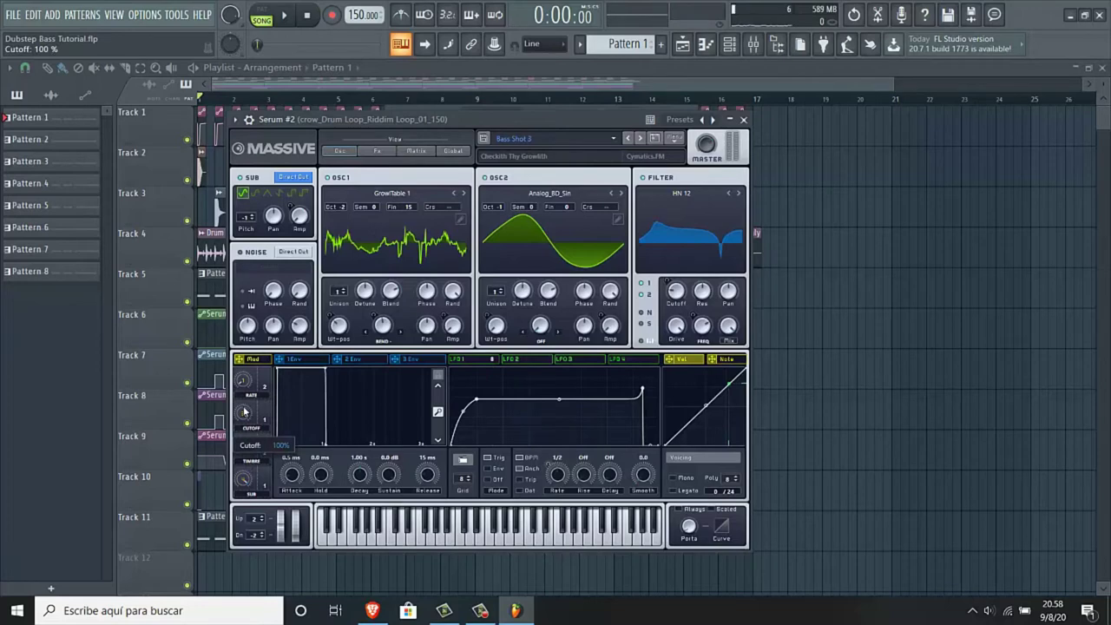
click(744, 120)
click(485, 473)
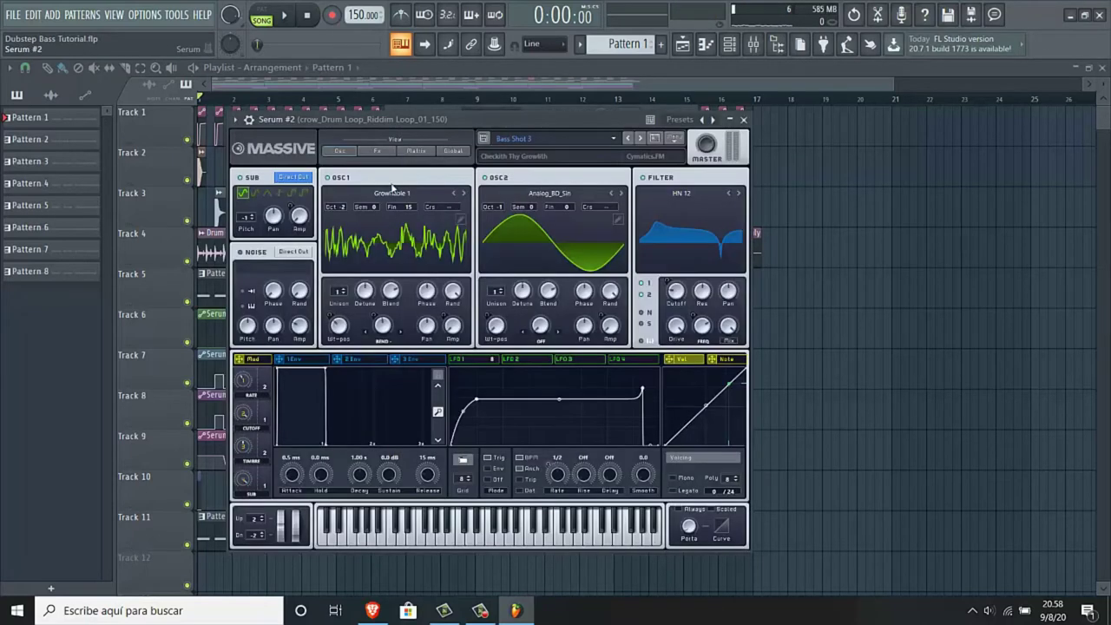
- Examine Serum #2's effects, modulation matrix and global settings while auditioning notes, and return to its oscillator view
click(374, 152)
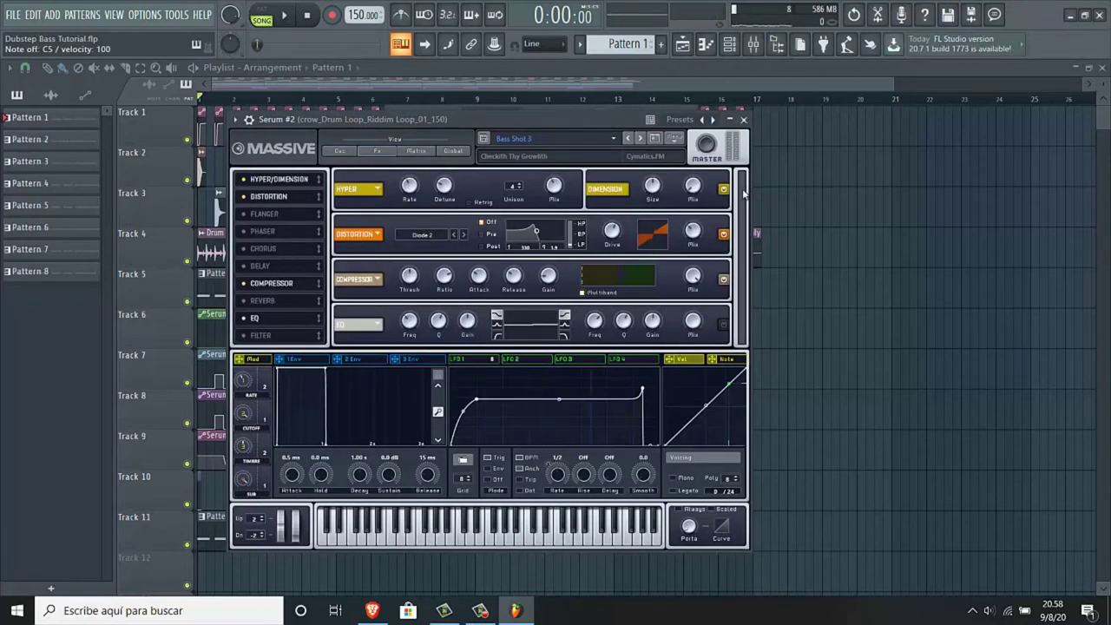
key(z)
click(414, 151)
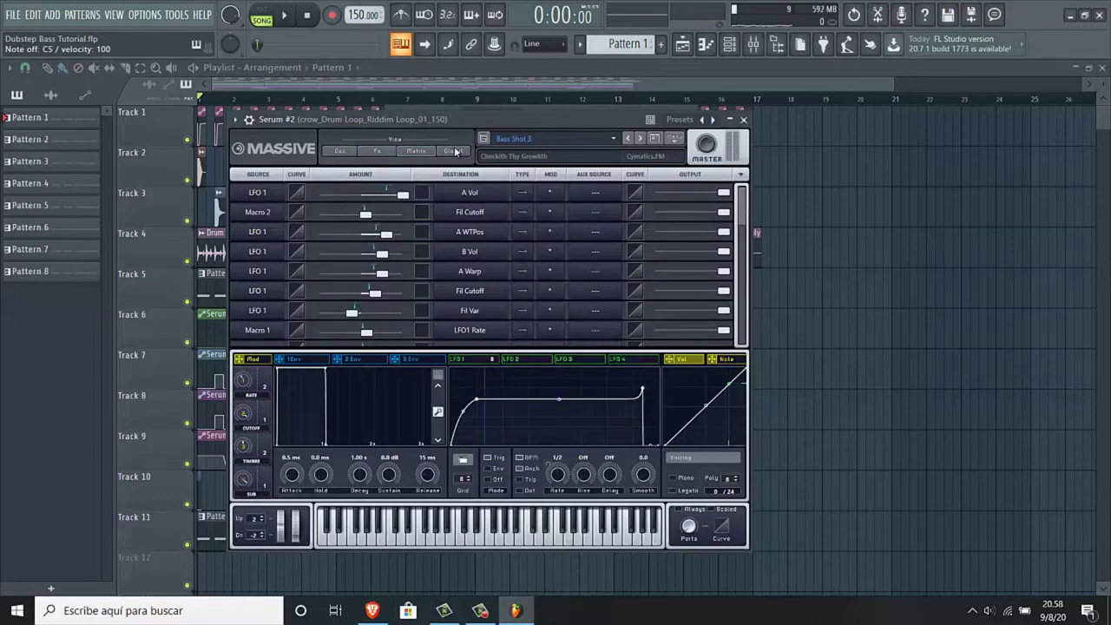
click(455, 152)
key(z)
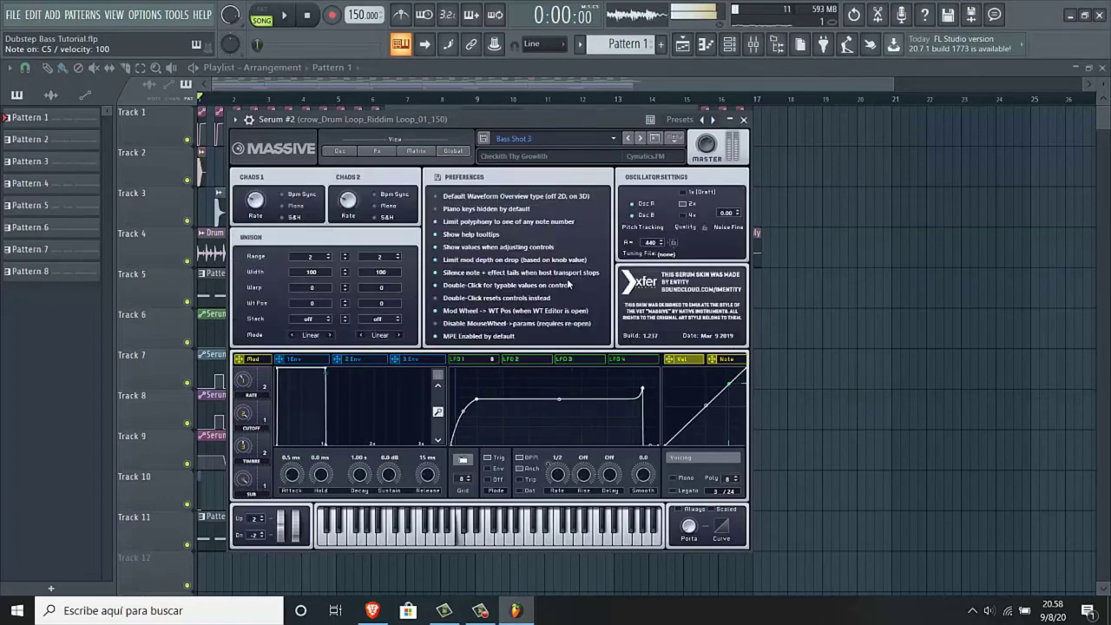
click(332, 149)
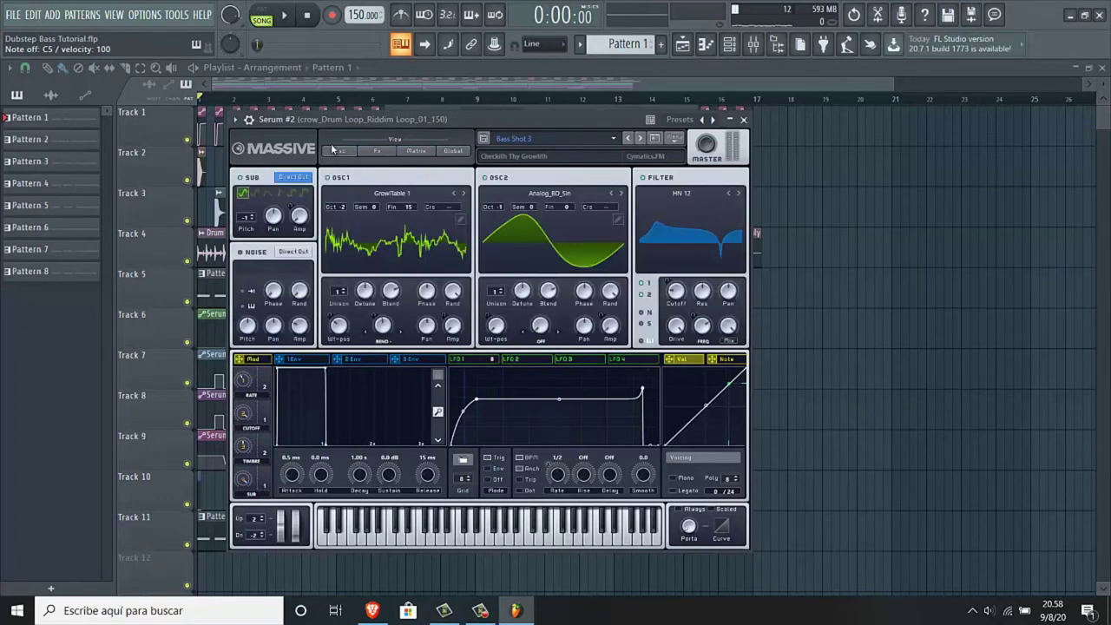
- Close Serum #2 and the channel rack, and play the song with only playlist Tracks 11 and 5 unmuted
click(744, 119)
click(537, 87)
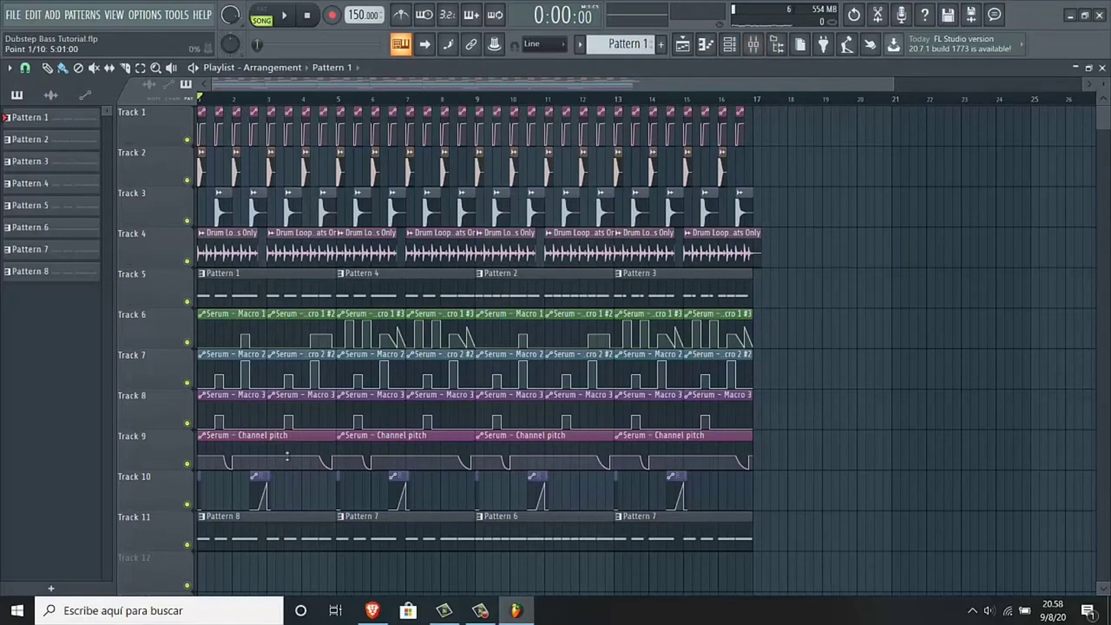
right_click(190, 546)
key(space)
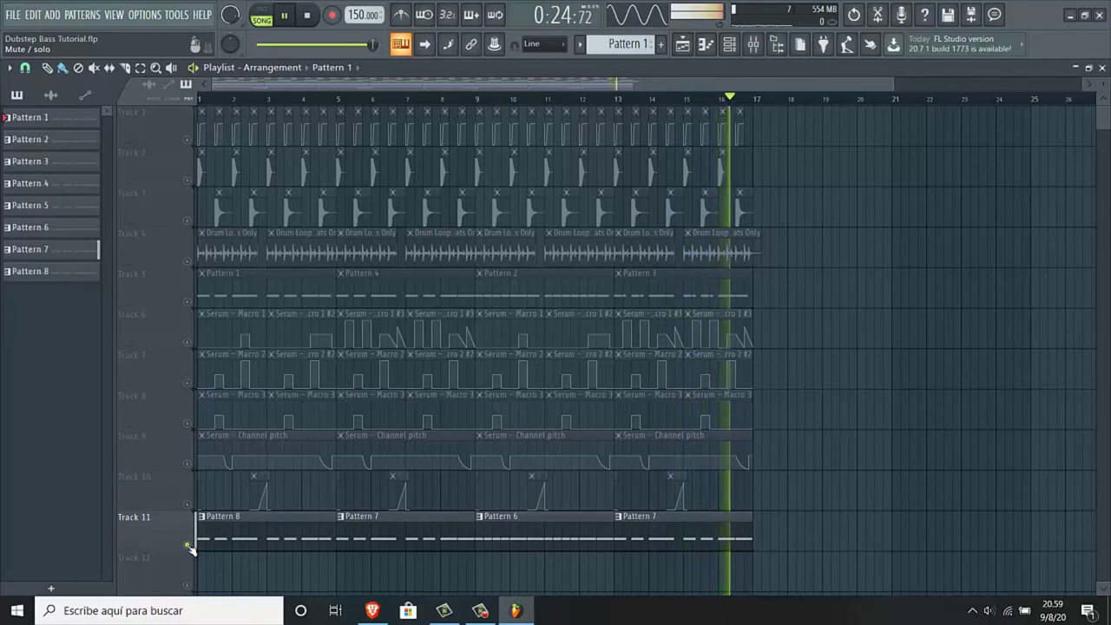
click(194, 301)
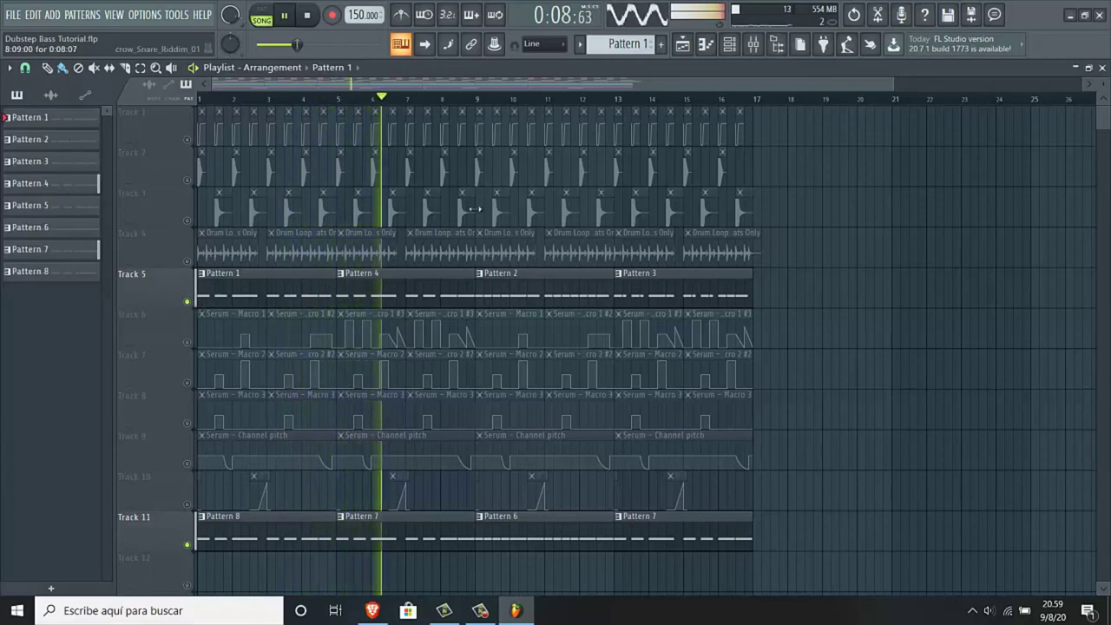
- Open the mixer and examine the MONO and L2 Stereo Limiter effects on the Master track
click(751, 45)
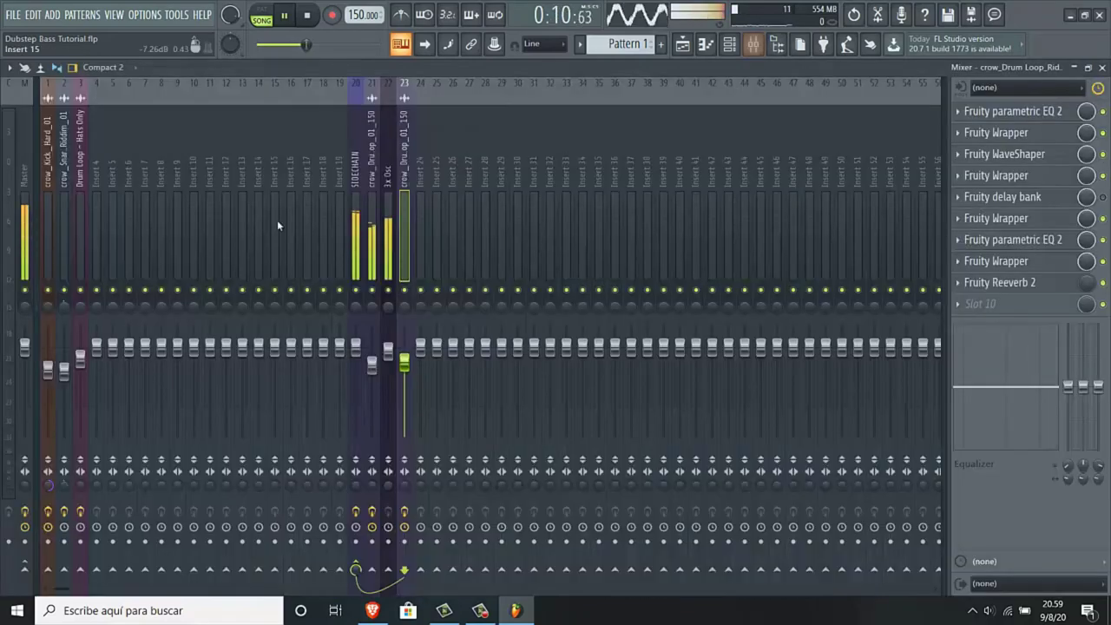
click(25, 170)
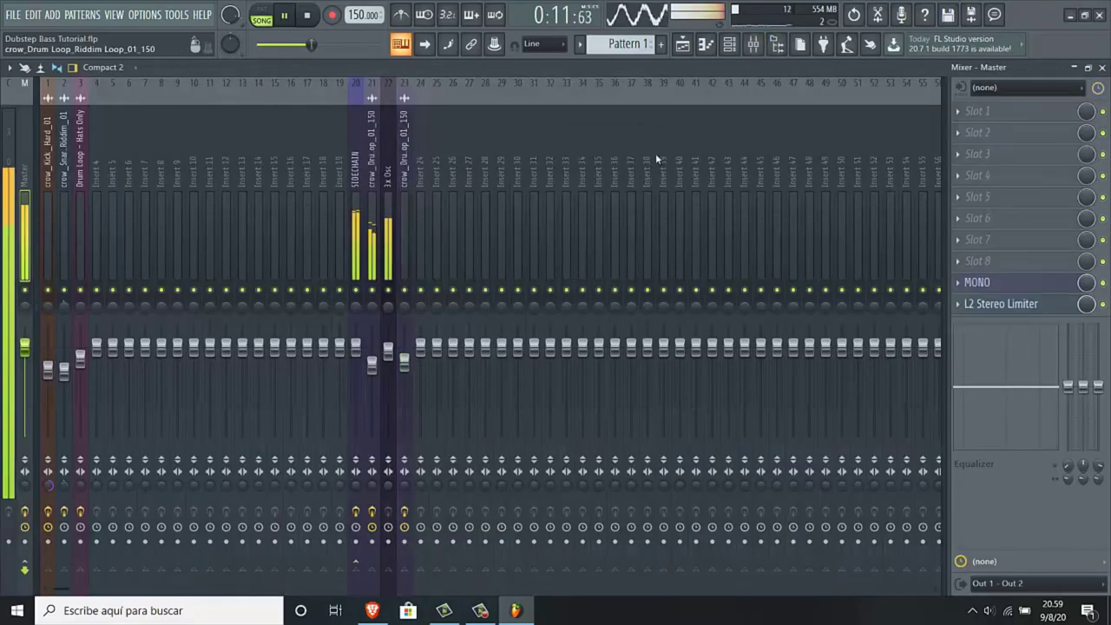
click(1003, 284)
click(829, 146)
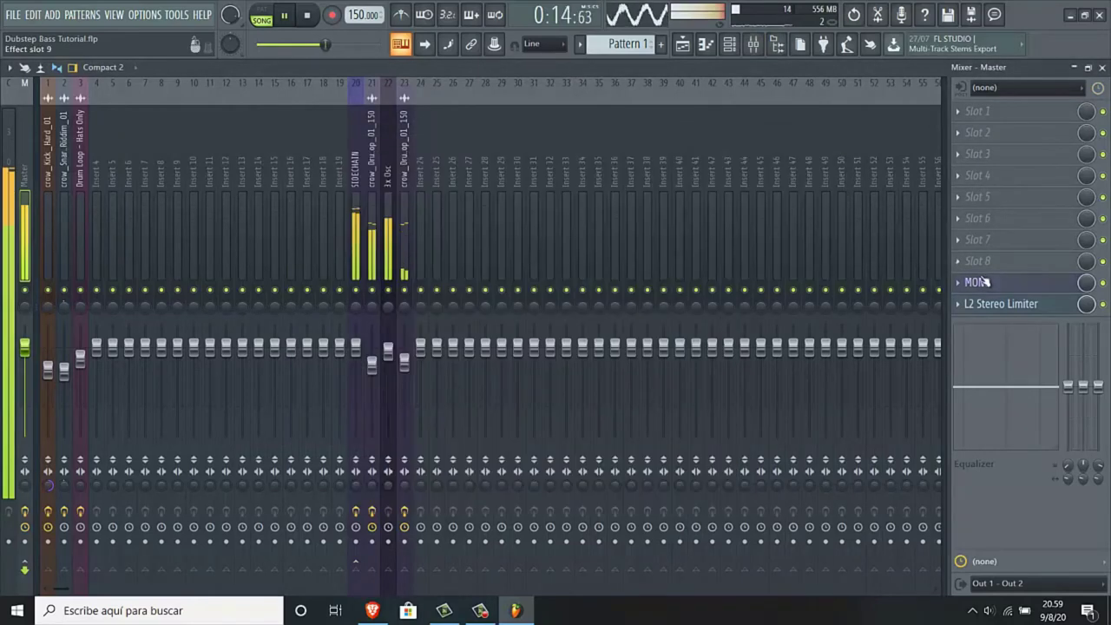
click(1003, 305)
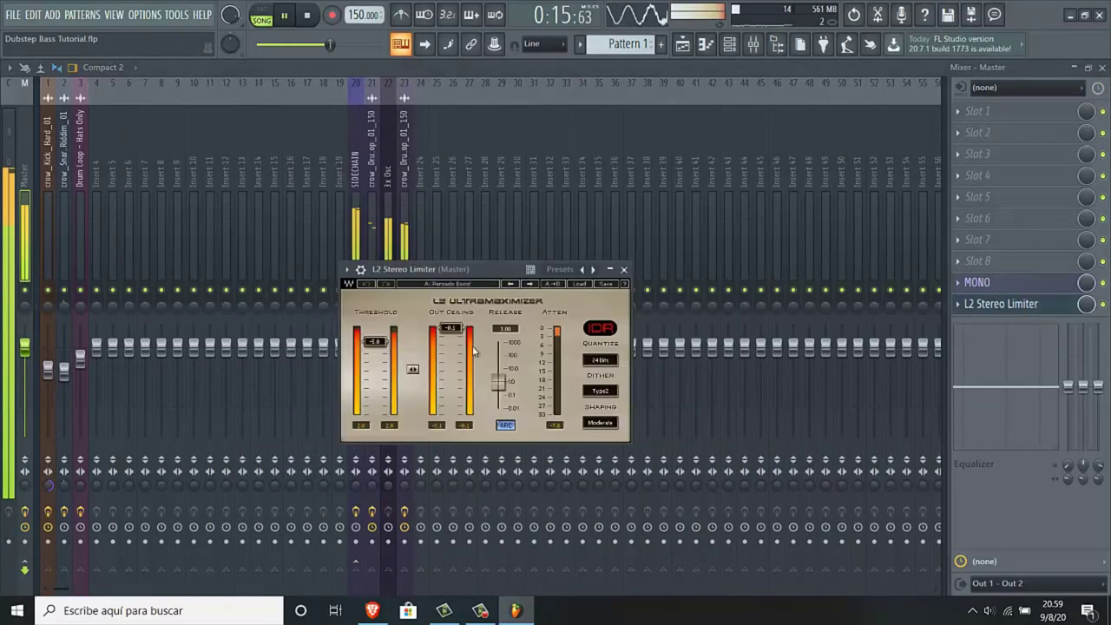
click(623, 270)
- Examine the Fruity parametric EQ 2, FabFilter Pro-Q 2 and Fruity WaveShaper settings on the crow_Kick_Hard_01 mixer track
click(47, 217)
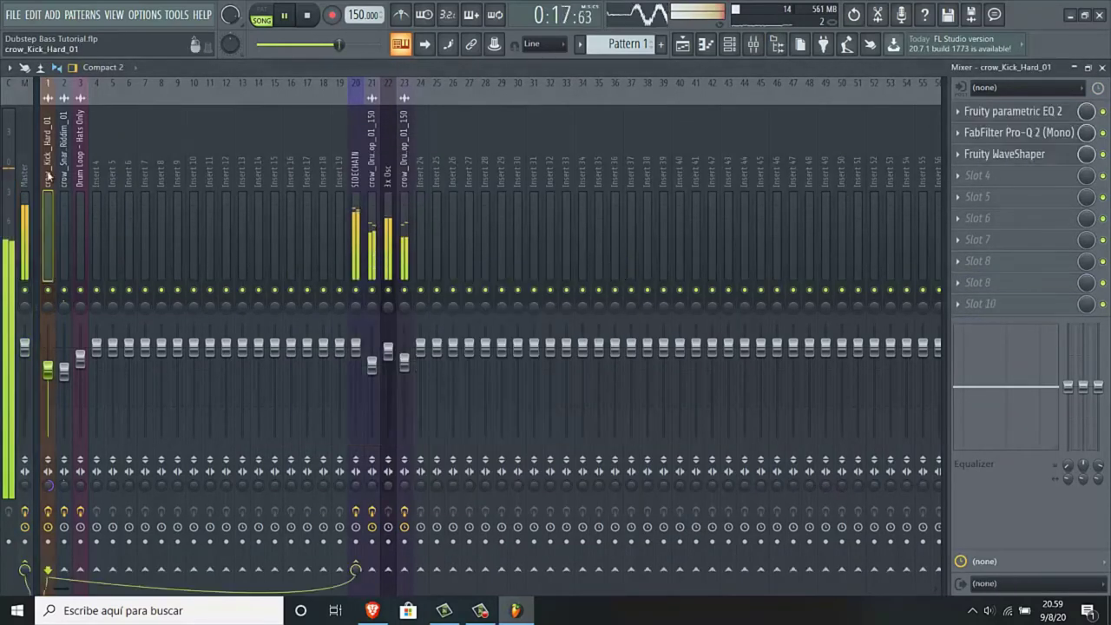
click(1034, 116)
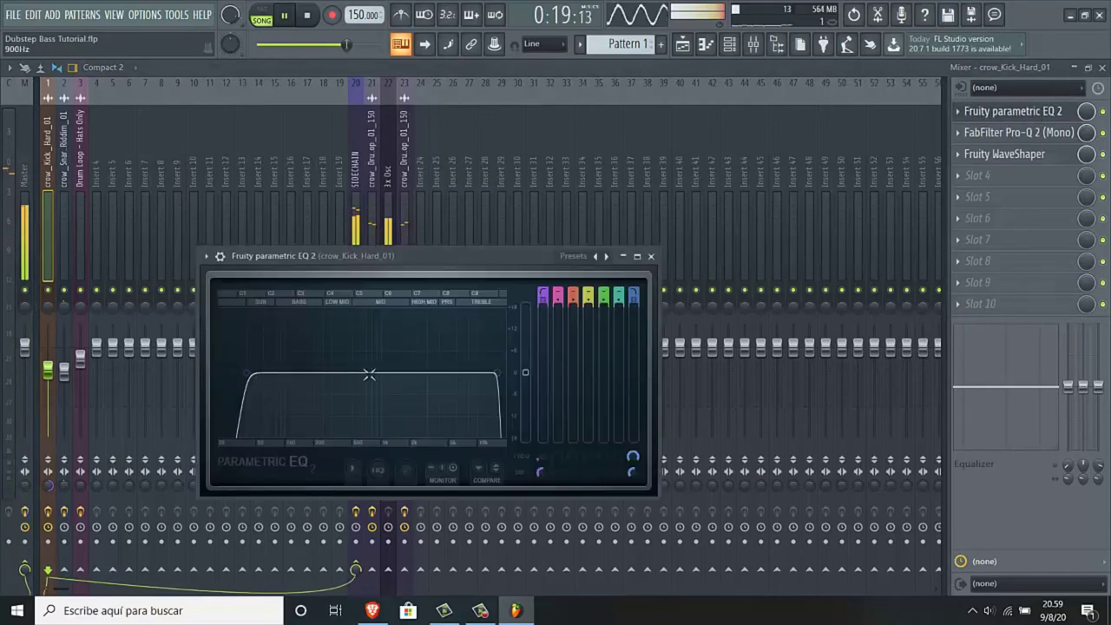
click(650, 256)
click(1011, 132)
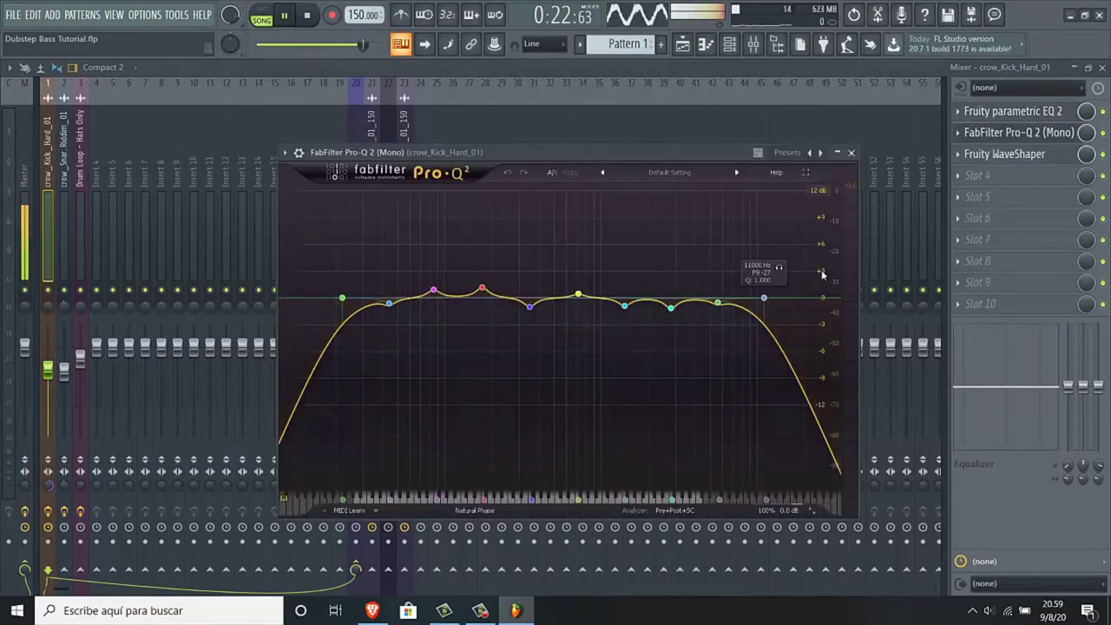
click(850, 152)
click(1004, 153)
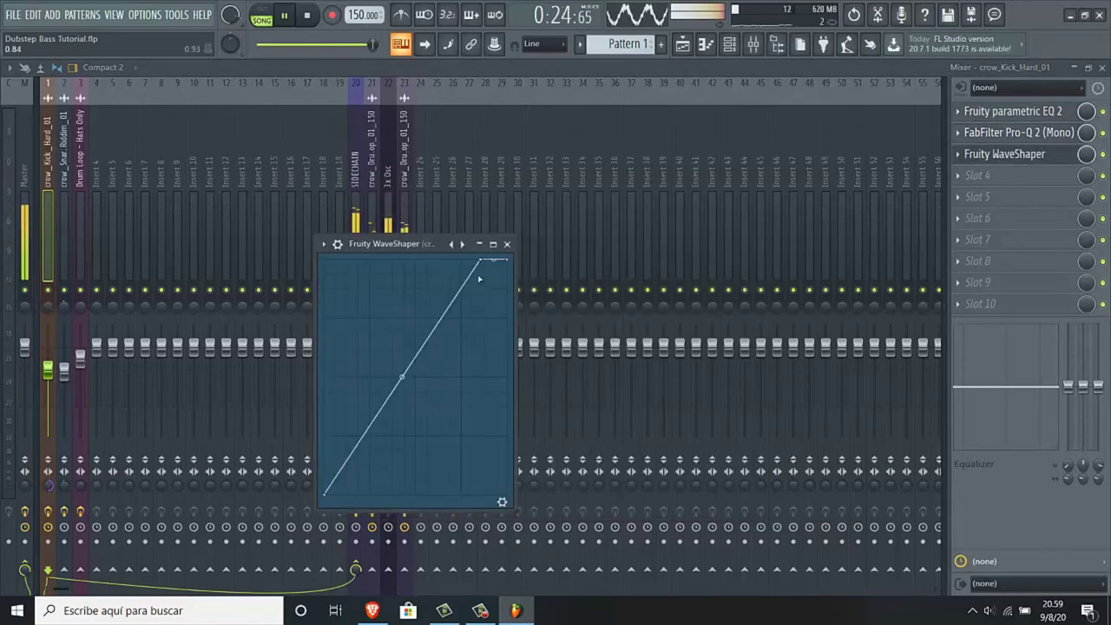
click(507, 244)
- Stop playback and examine the two Fruity parametric EQ 2 curves and the Fruity WaveShaper on the crow_Snare_Riddim_01 mixer track
click(64, 181)
key(space)
click(1022, 115)
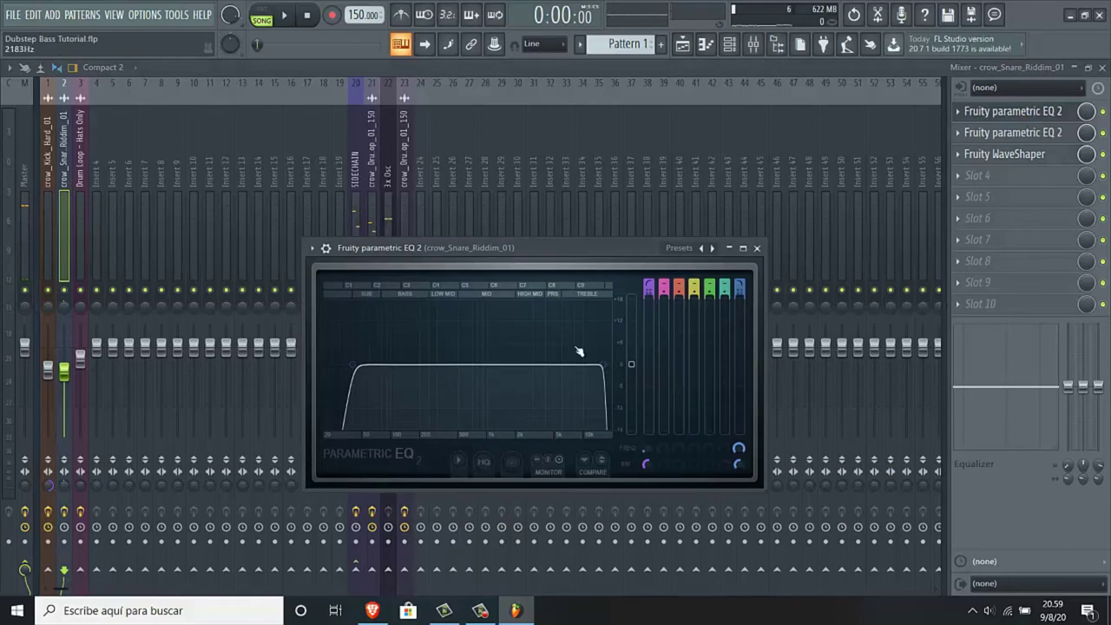
click(757, 248)
click(989, 132)
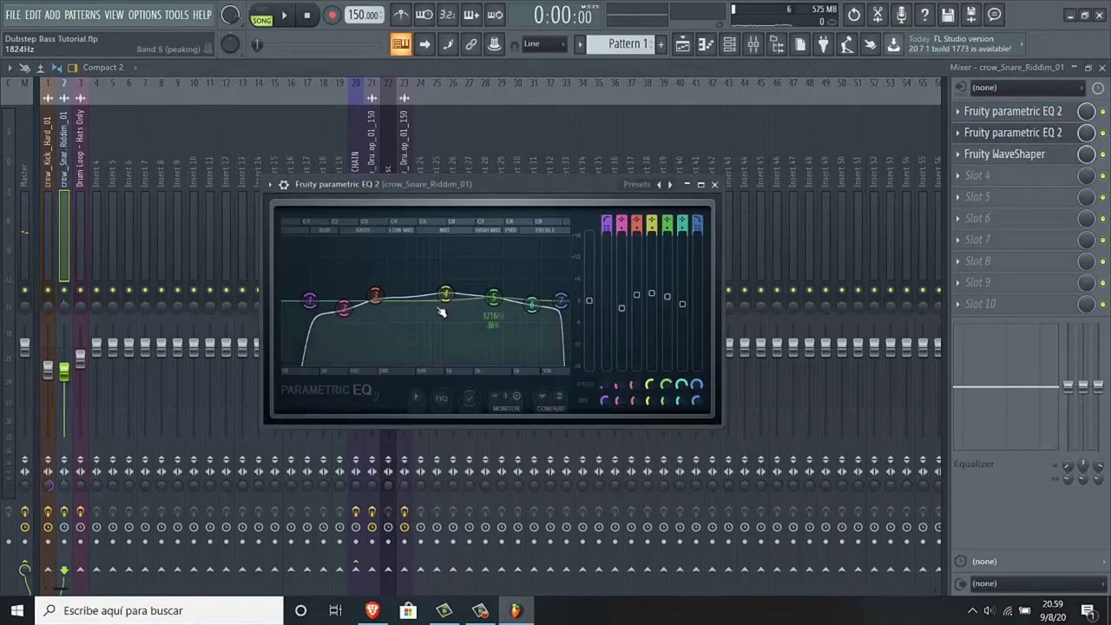
click(714, 184)
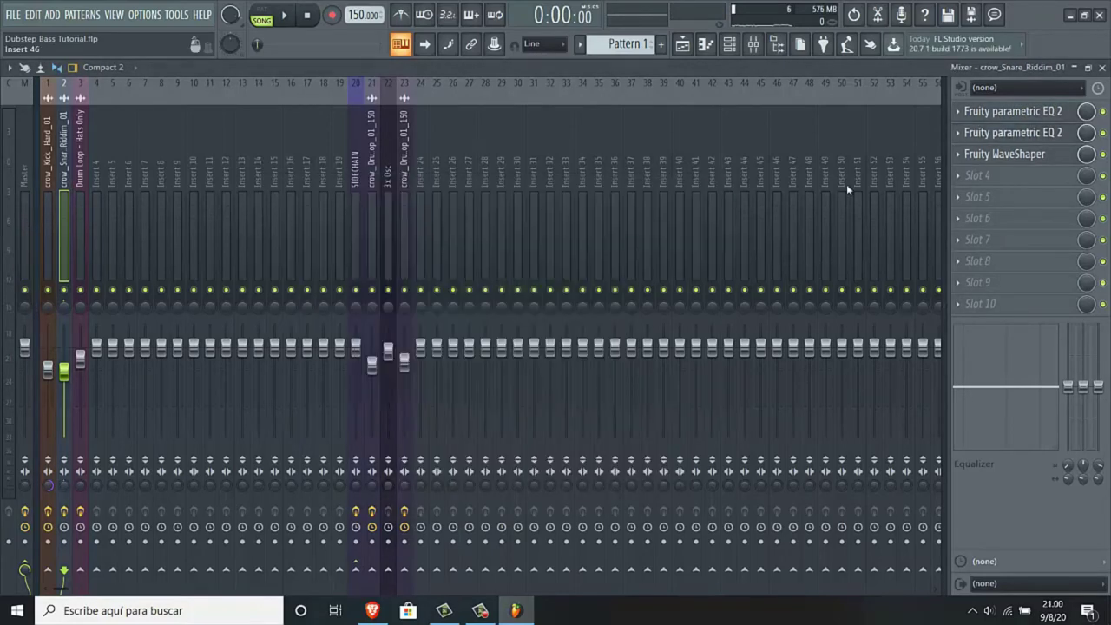
click(1010, 159)
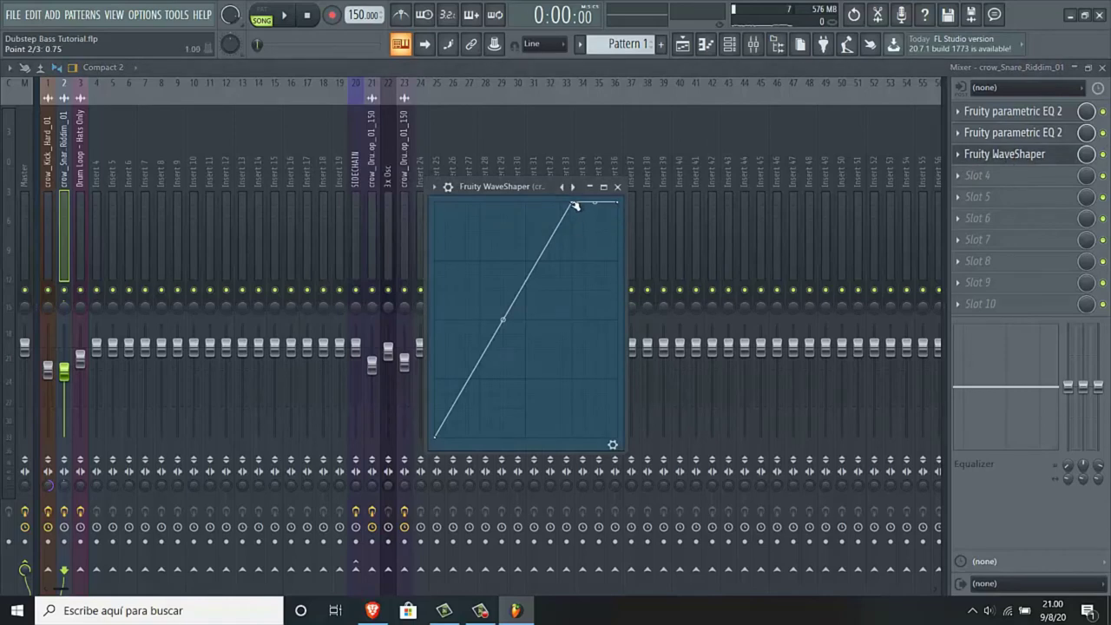
click(618, 188)
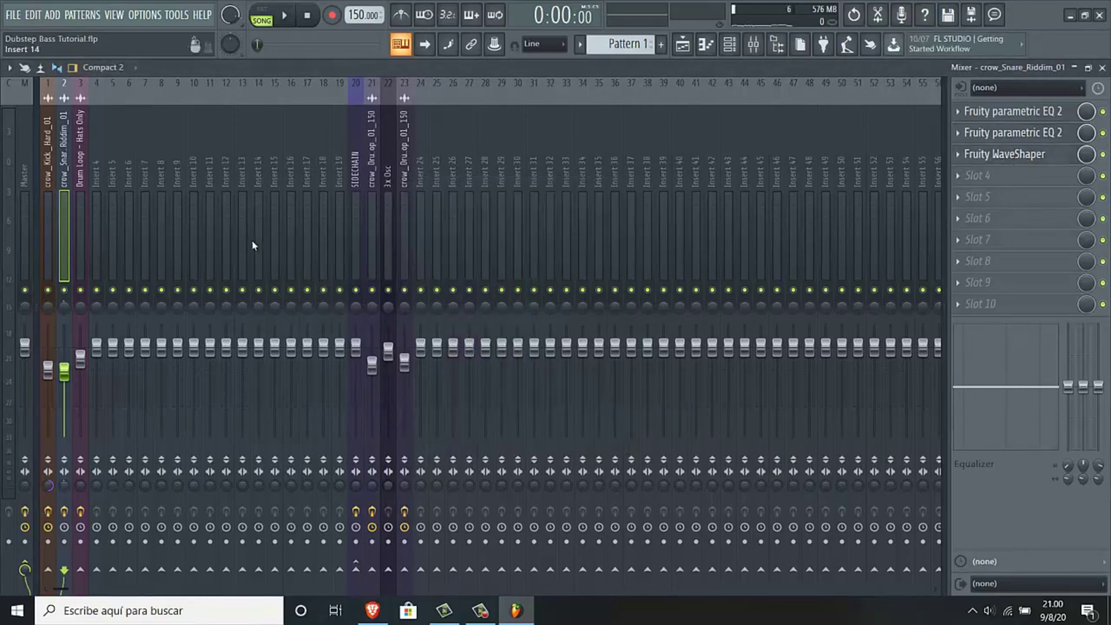
- Examine both Fruity parametric EQ 2 effects on the Drum Loop - Hats Only mixer track
click(85, 169)
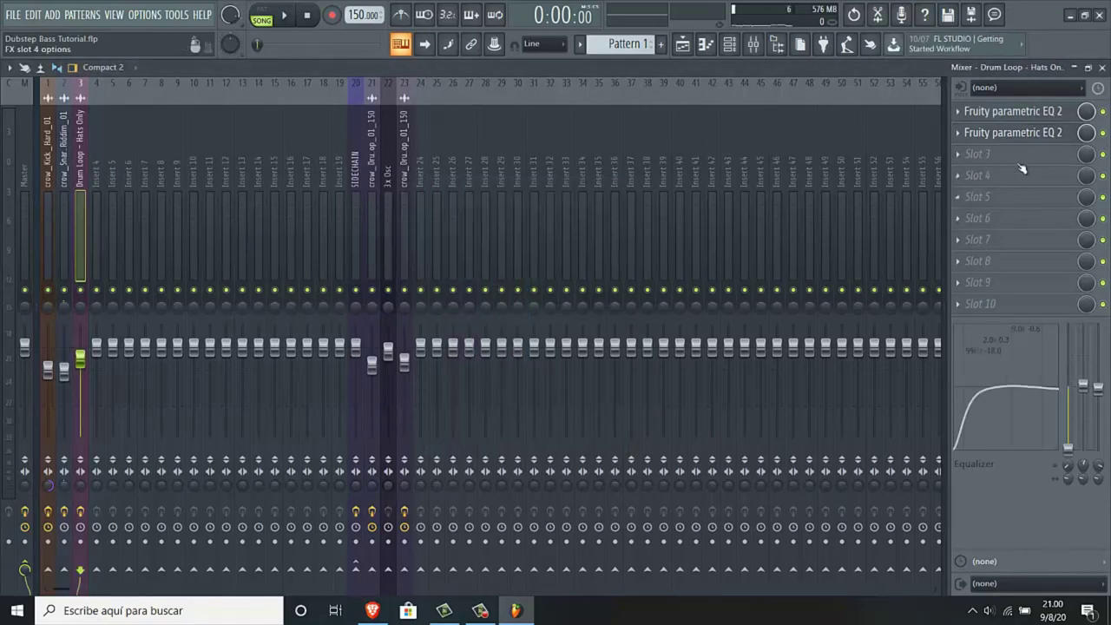
click(1019, 115)
click(1020, 115)
click(1017, 132)
click(1020, 137)
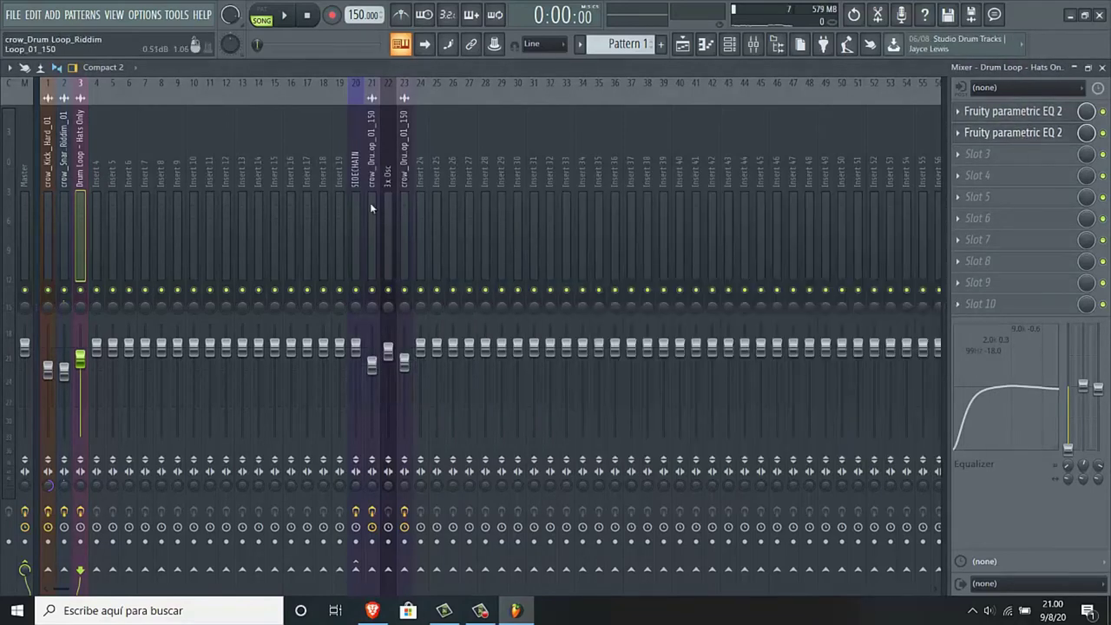
- View the SIDECHAIN track's effects, and slightly raise band 7's frequency in the first Fruity parametric EQ 2 on mixer insert 21
click(354, 151)
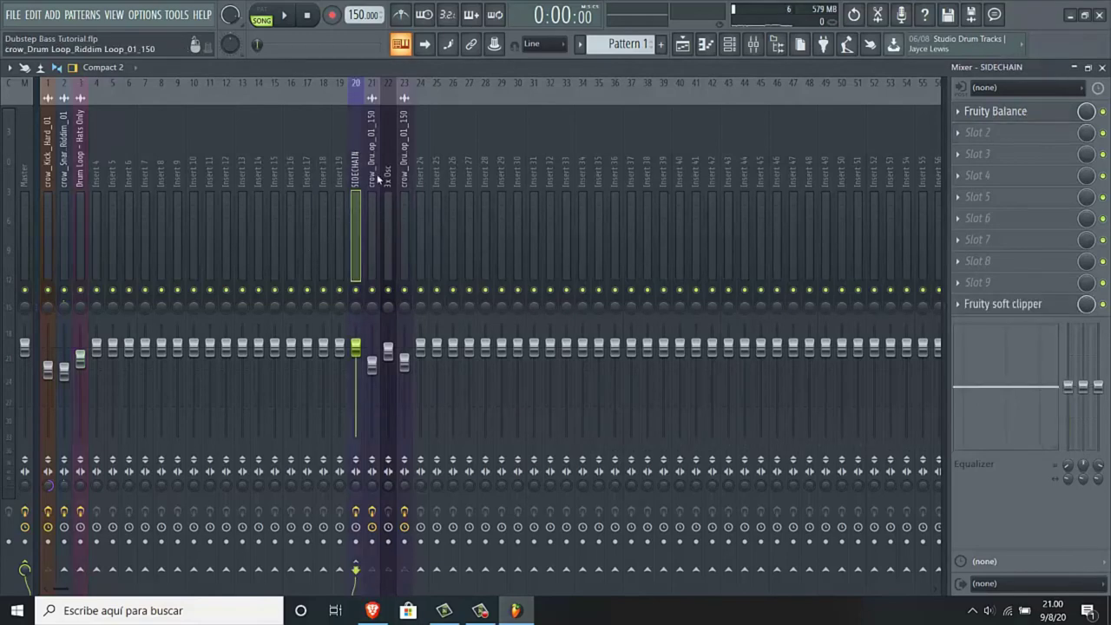
click(373, 174)
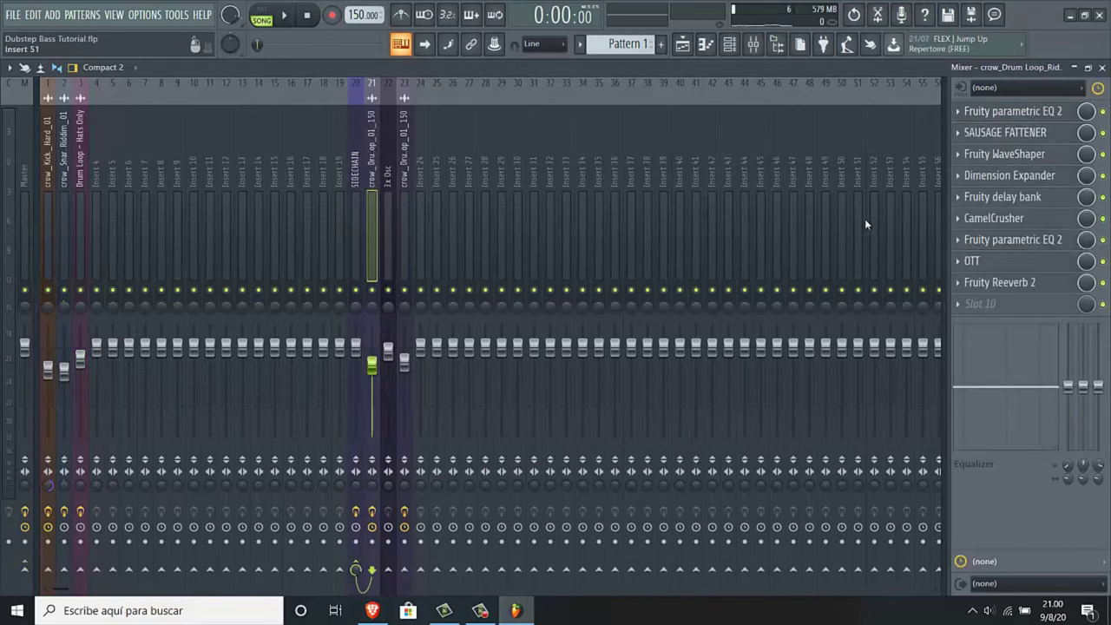
click(1013, 111)
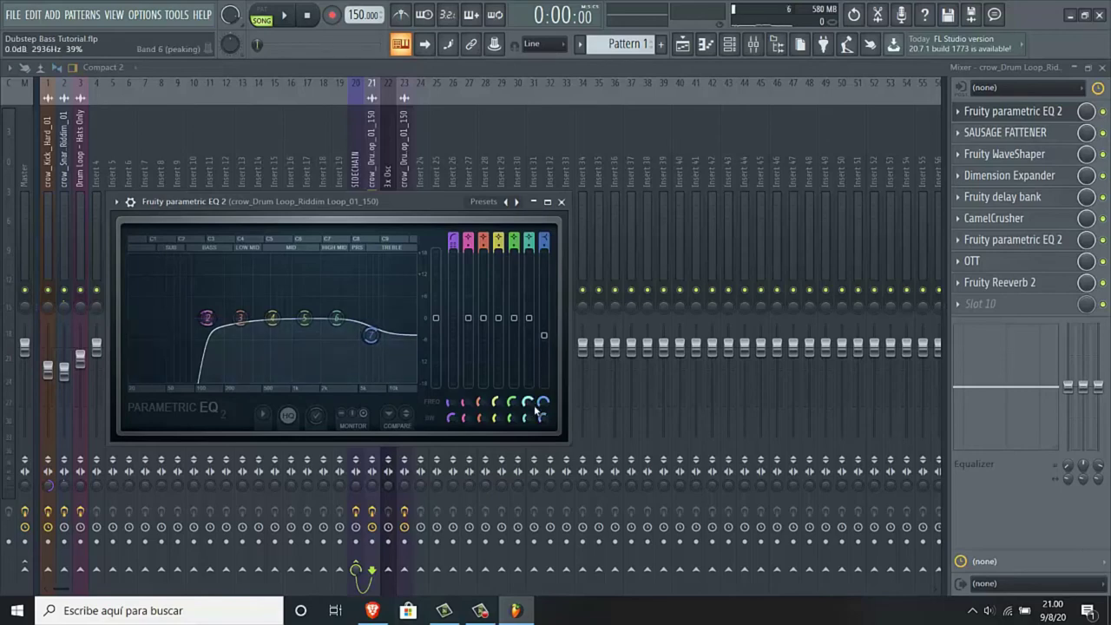
drag(541, 404, 542, 401)
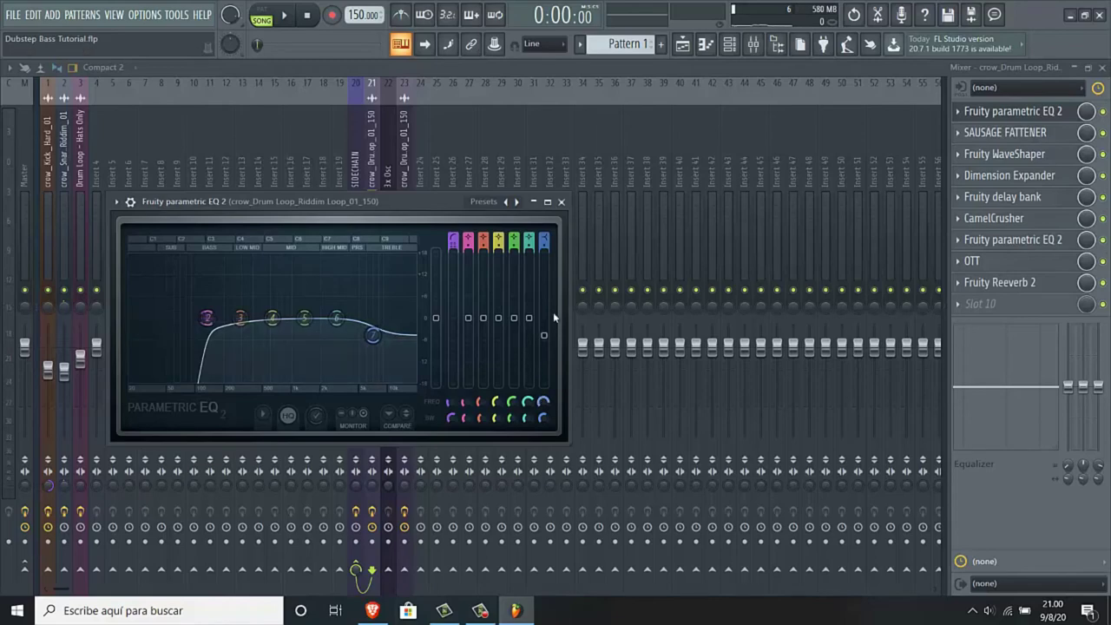
click(561, 202)
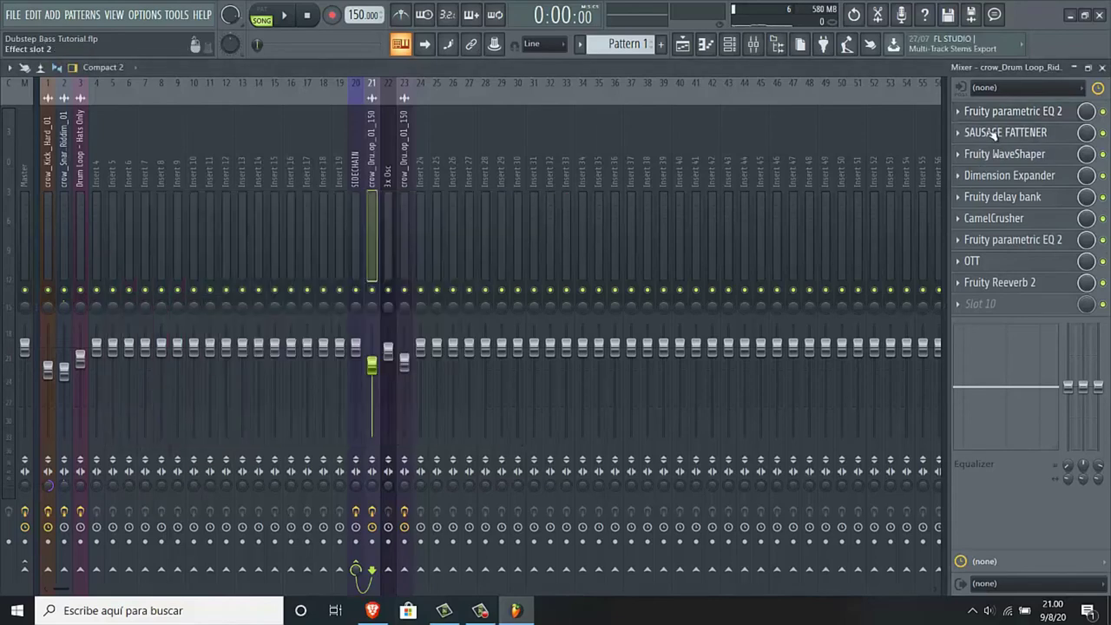
- Examine the SAUSAGE FATTENER, Fruity WaveShaper and Dimension Expander settings on mixer insert 21
click(993, 133)
click(526, 228)
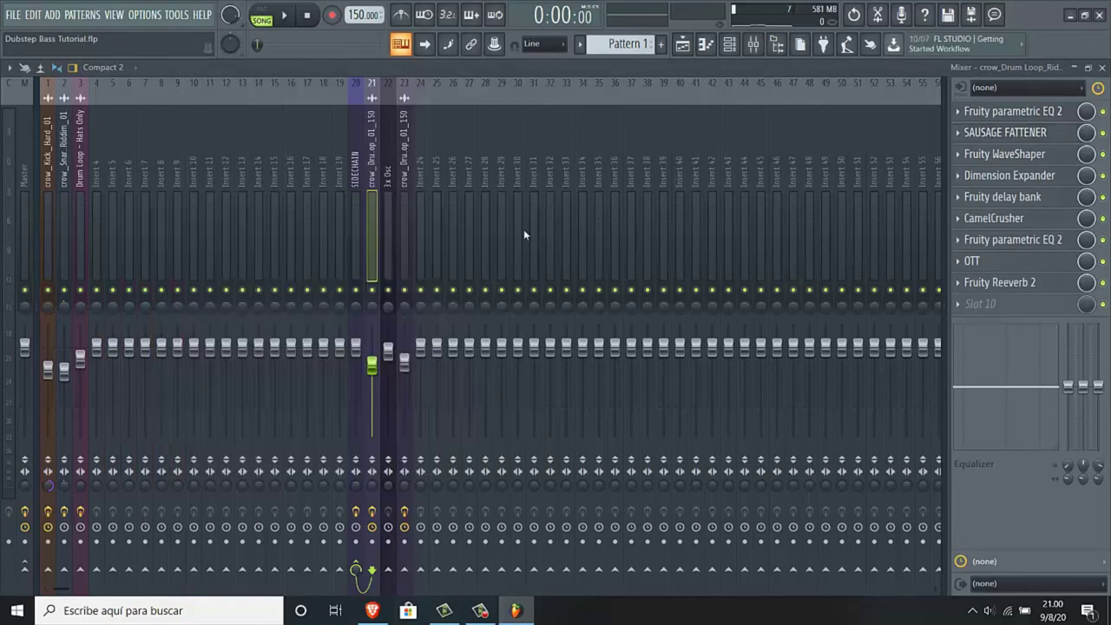
click(1023, 153)
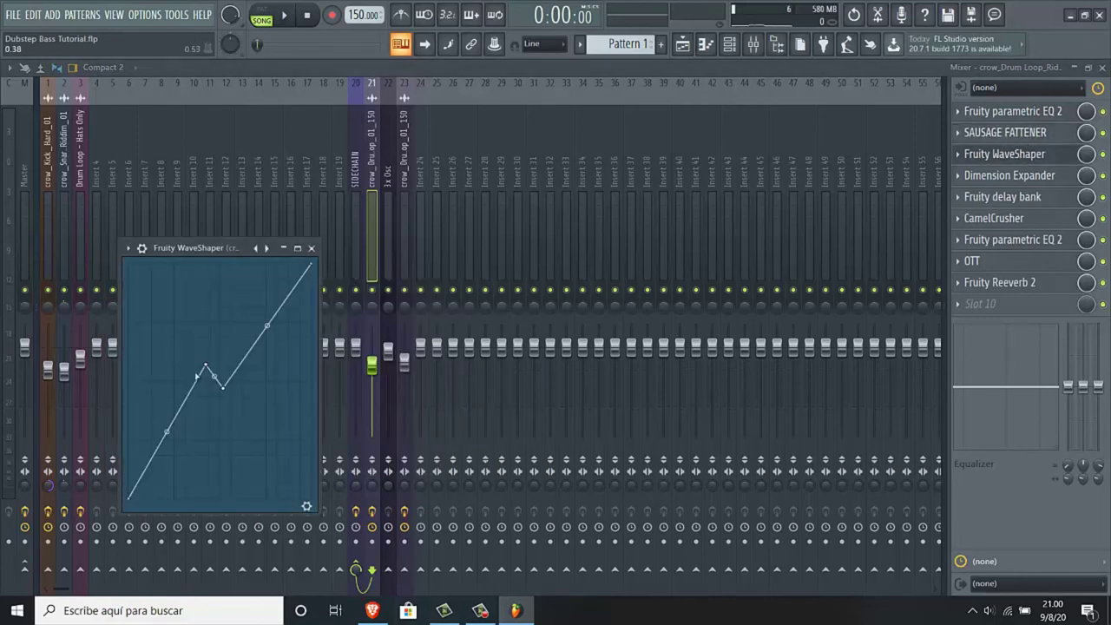
click(311, 248)
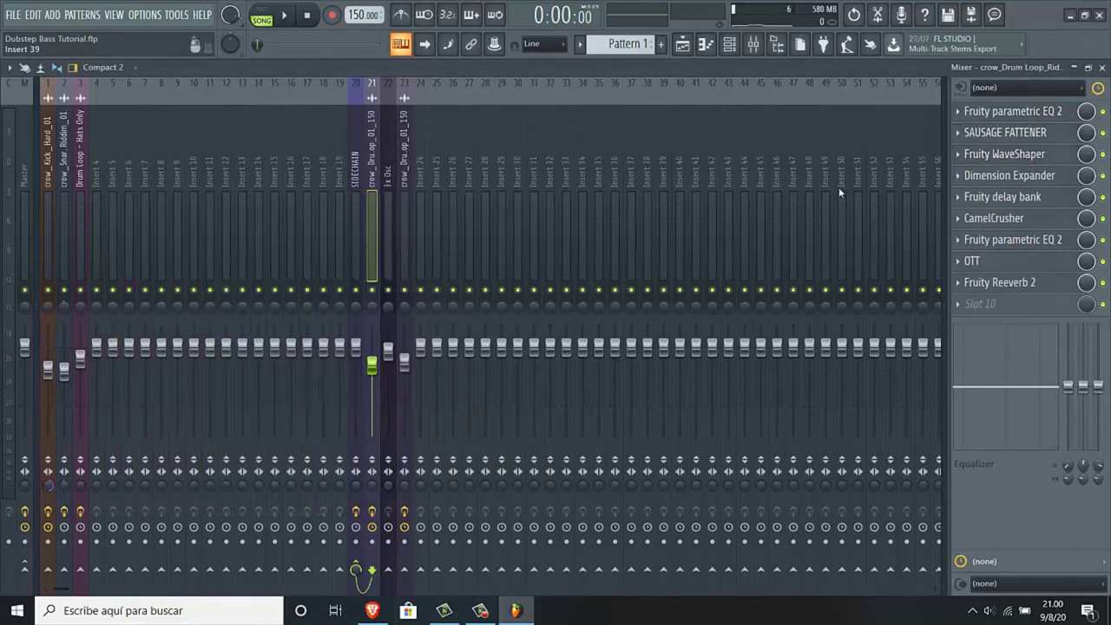
click(998, 177)
click(598, 245)
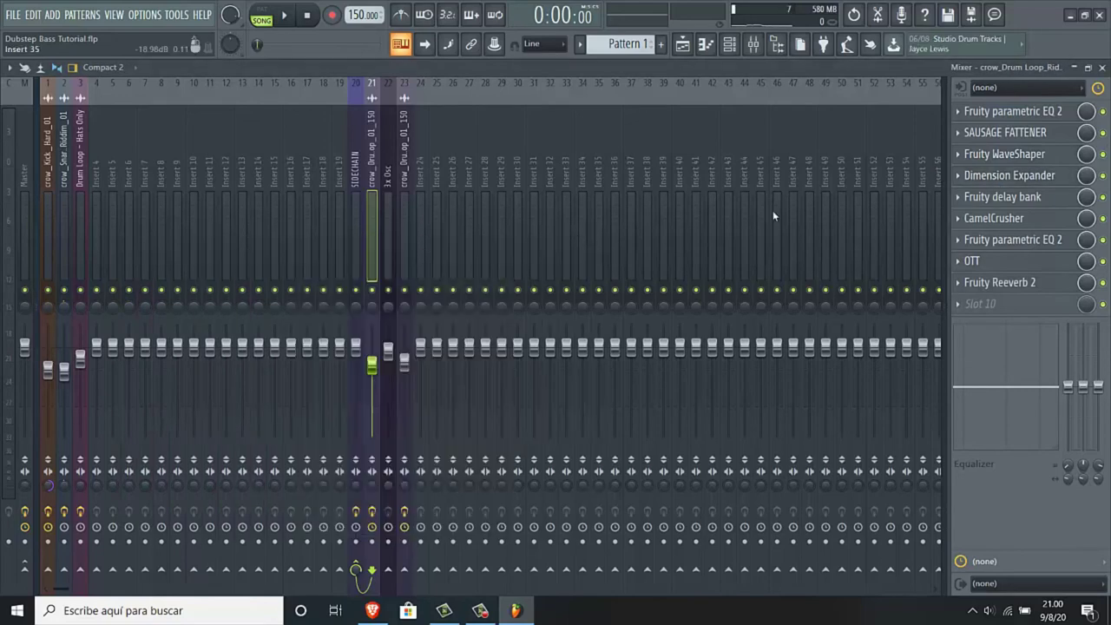
- Locate Dimension Expander among the replacement effects for slot 4 on mixer insert 21, and examine its Dry/Wet and Size settings
click(962, 175)
mouse_move(969, 194)
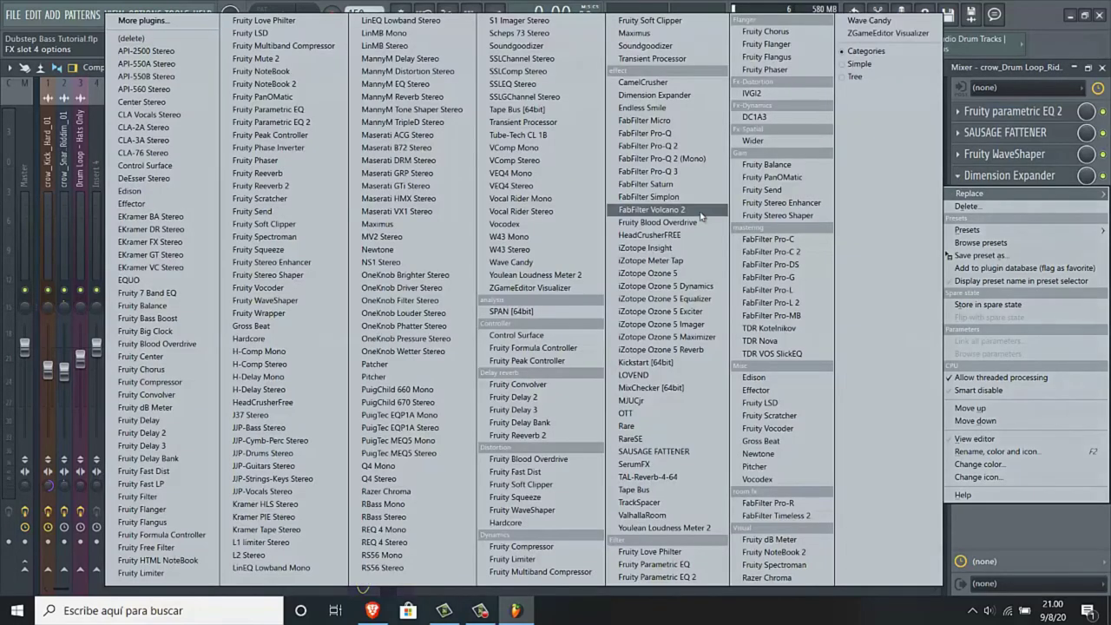
click(654, 95)
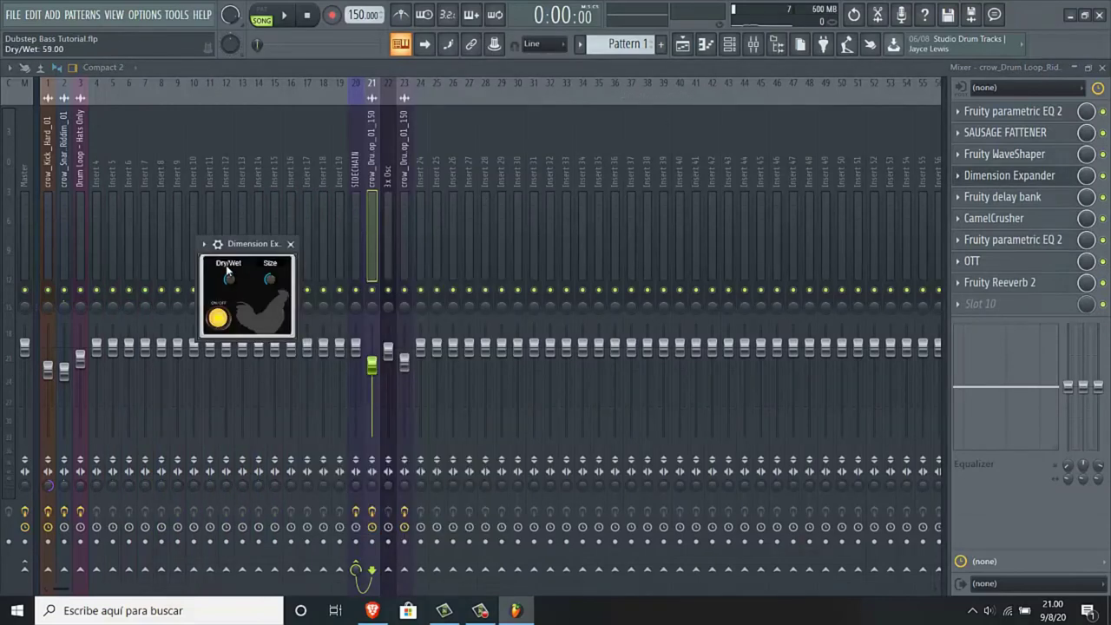
drag(226, 264, 223, 258)
click(293, 243)
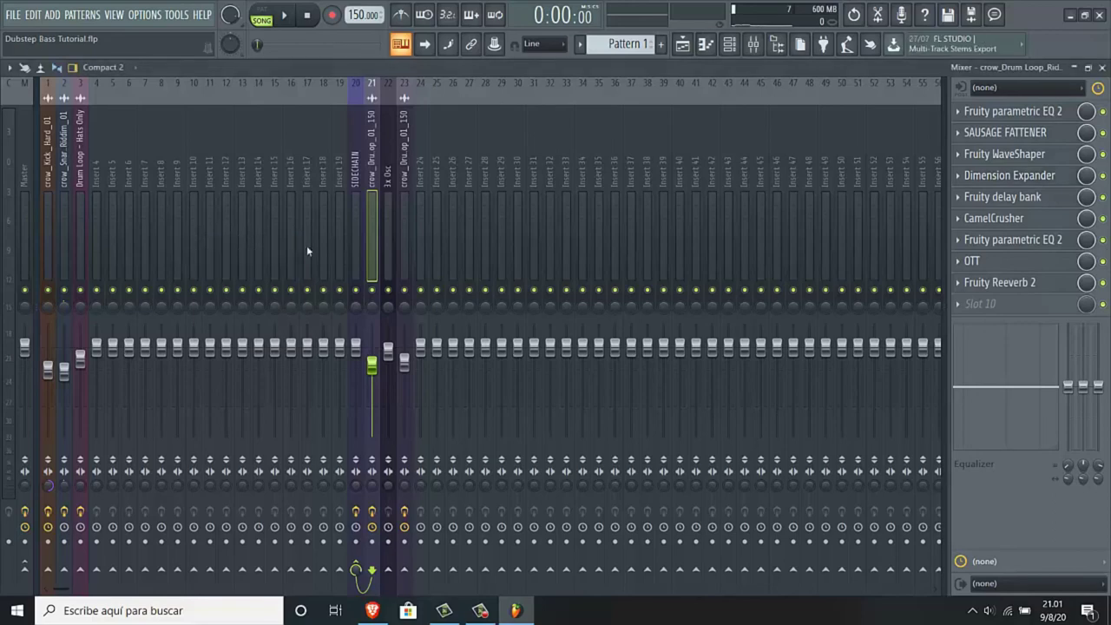
- Examine the Fruity delay bank, CamelCrusher and second Fruity parametric EQ 2 settings on mixer insert 21
click(998, 197)
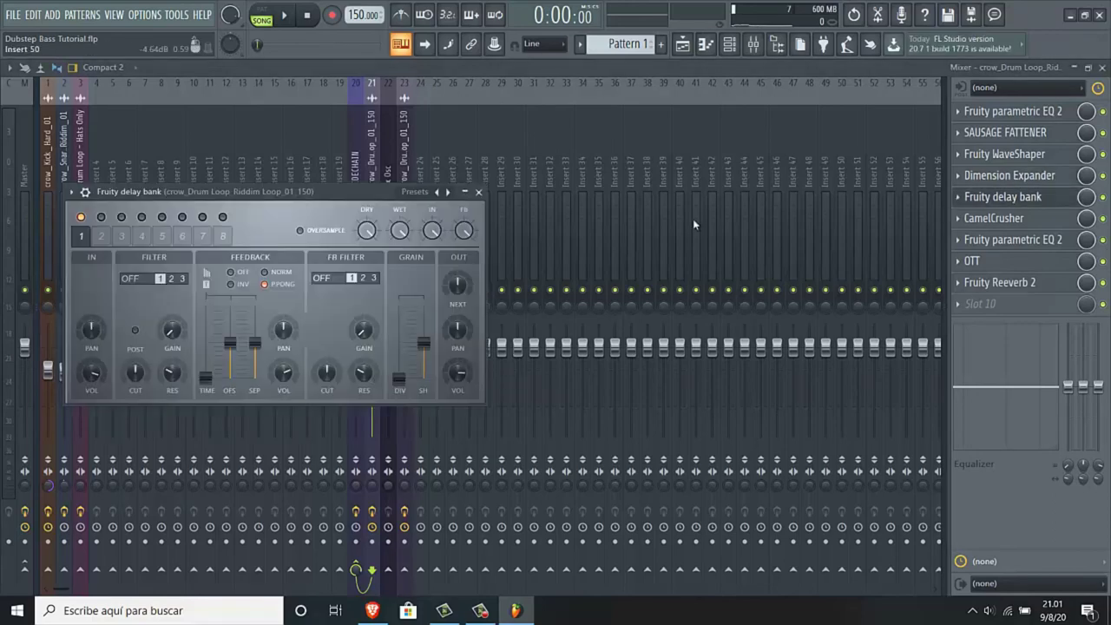
click(478, 191)
click(996, 218)
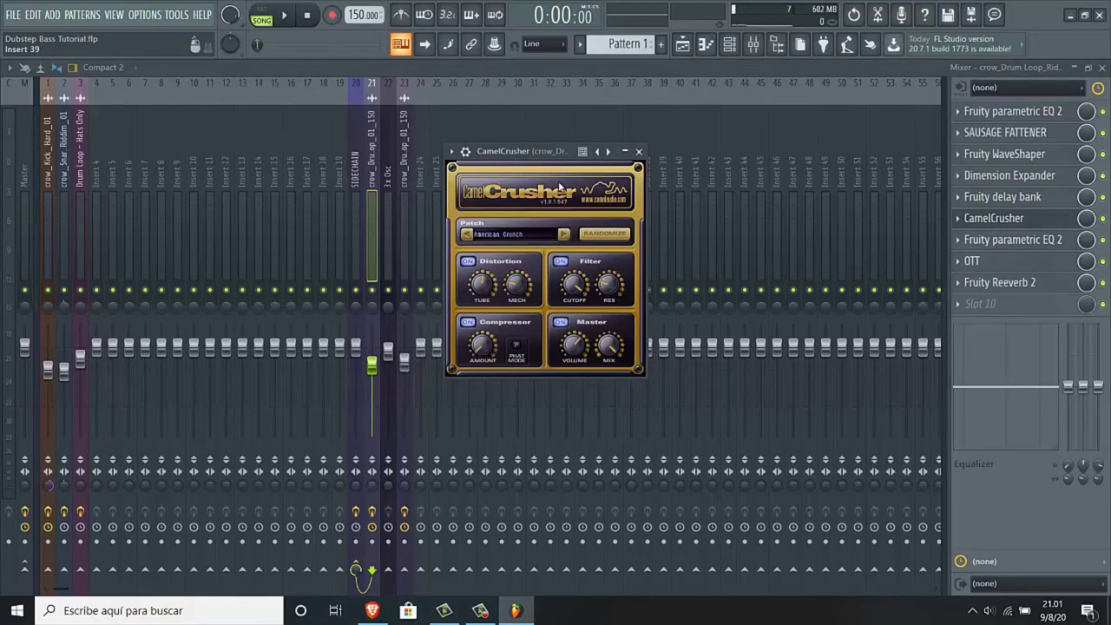
click(640, 153)
click(997, 239)
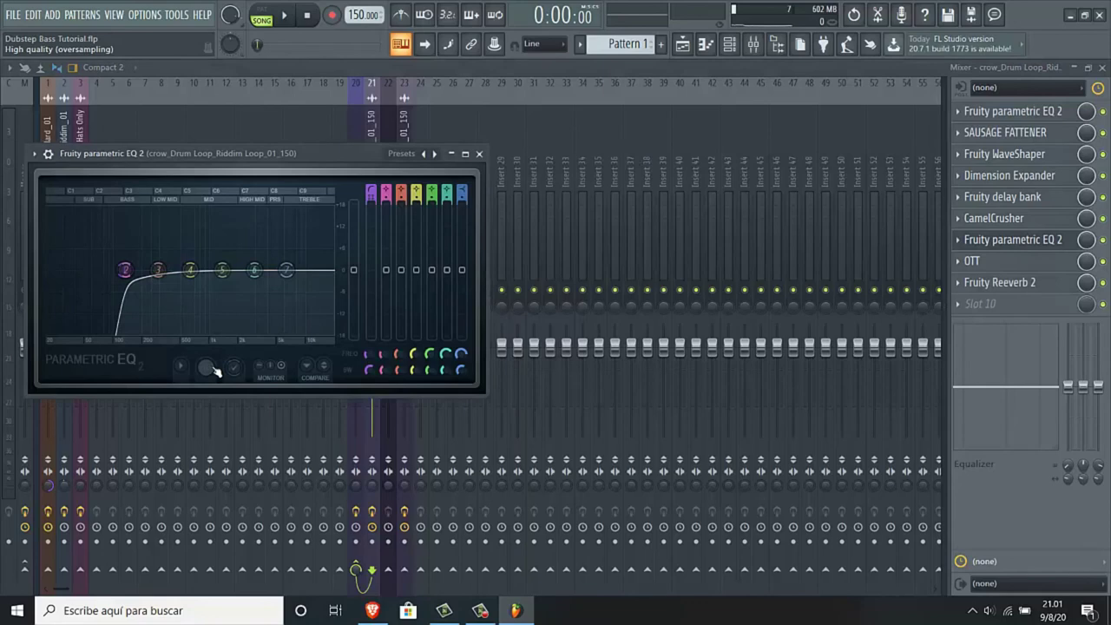
click(479, 155)
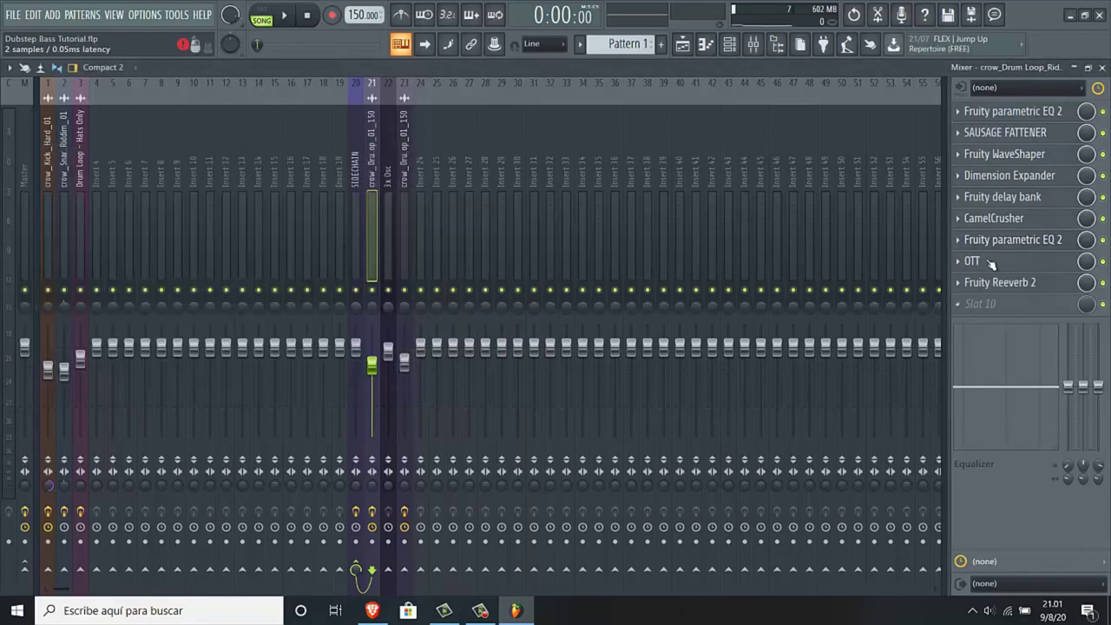
- Examine the OTT and Fruity Reeverb 2 settings on mixer insert 21
click(991, 260)
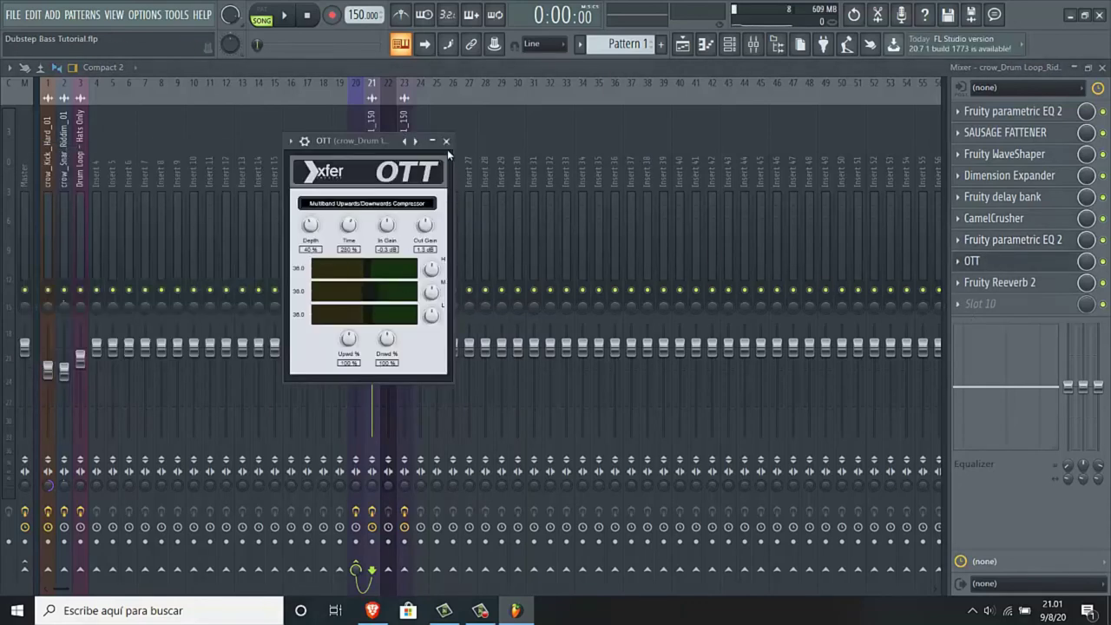
click(445, 141)
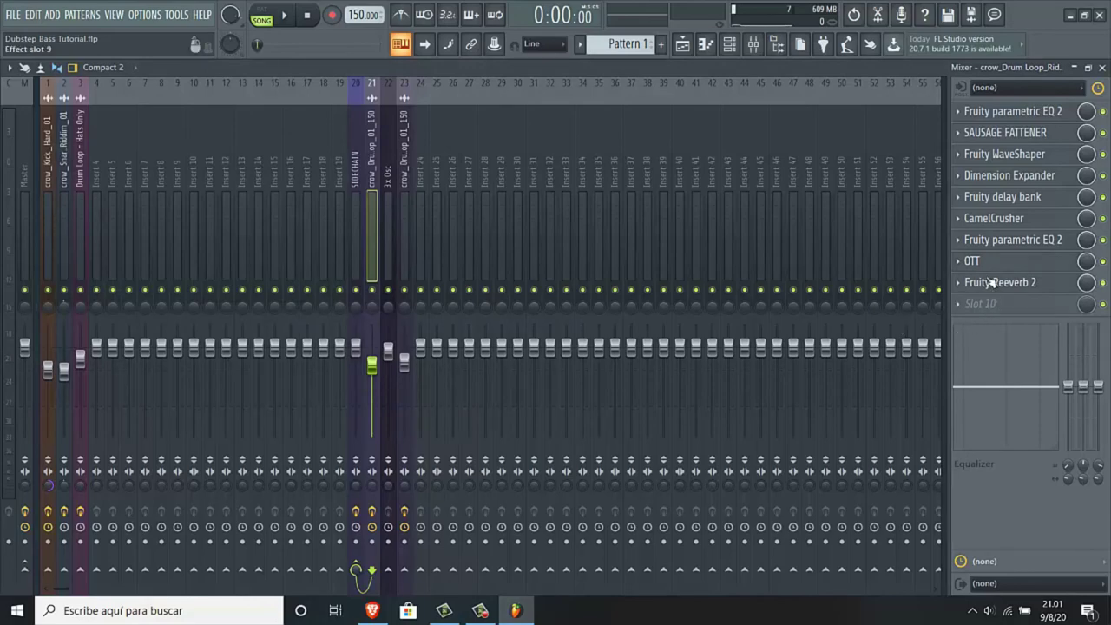
click(991, 282)
click(464, 209)
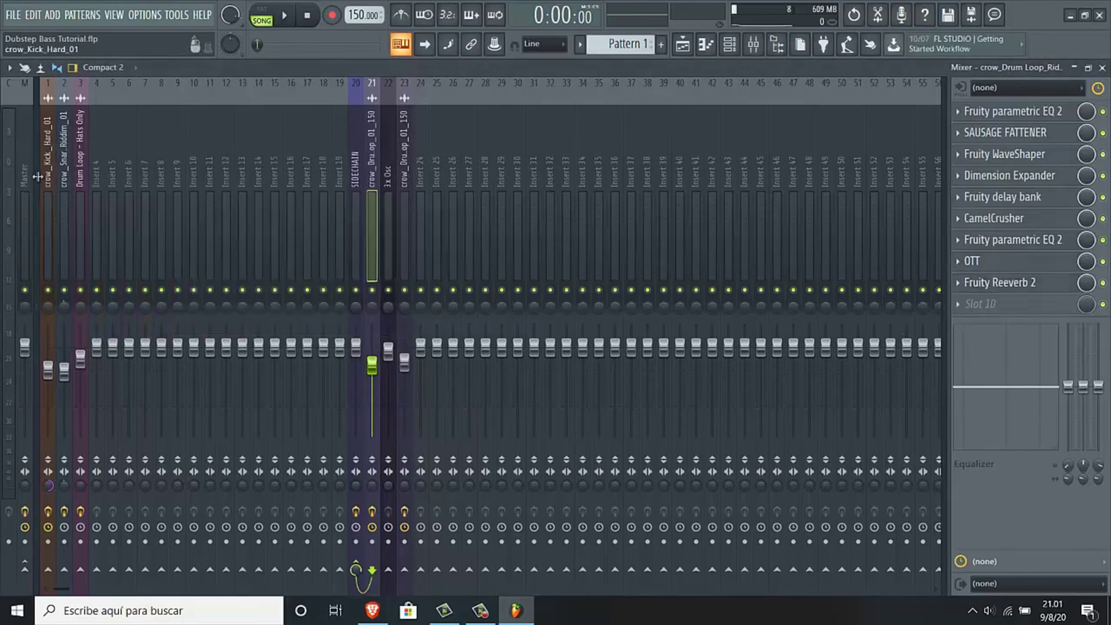
- View the Master track's effects and play back the audio held in its MONO Edison slot
click(24, 173)
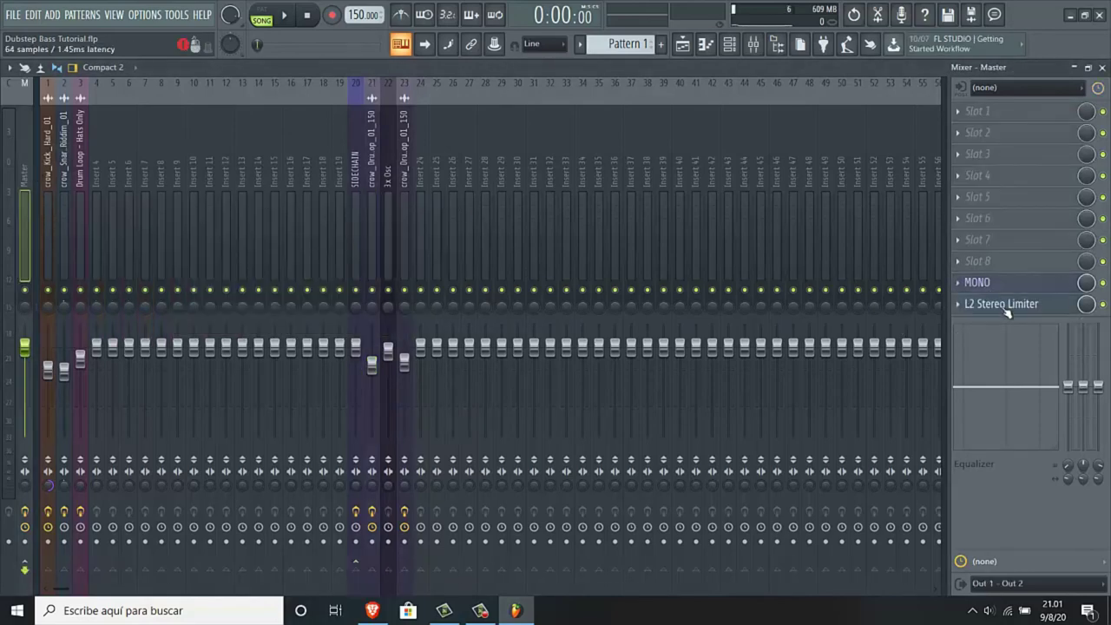
click(974, 283)
click(353, 172)
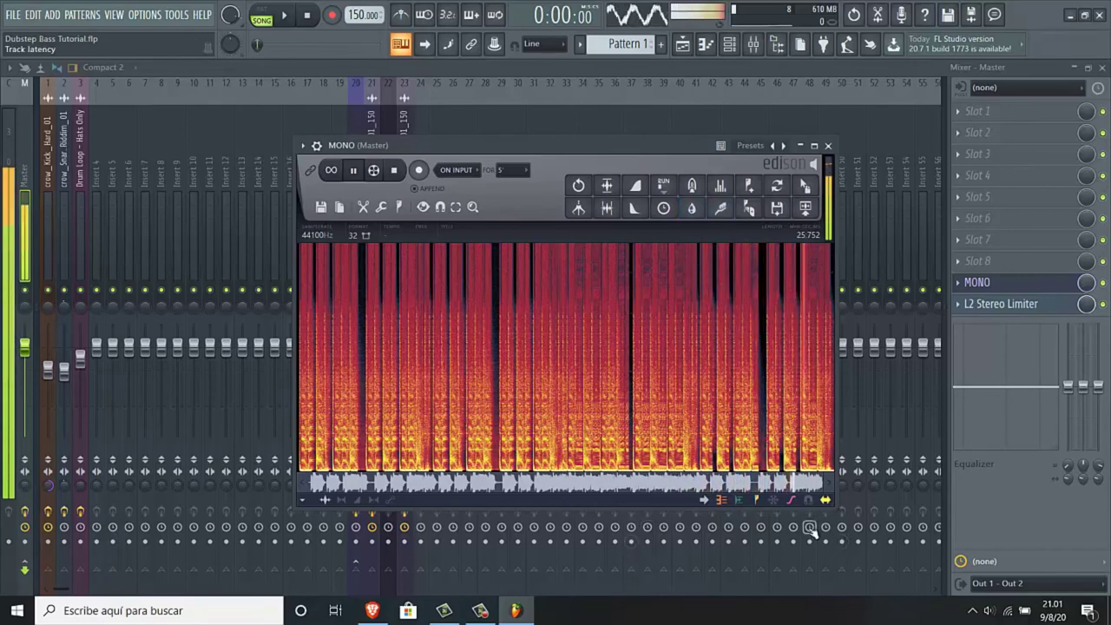
click(829, 146)
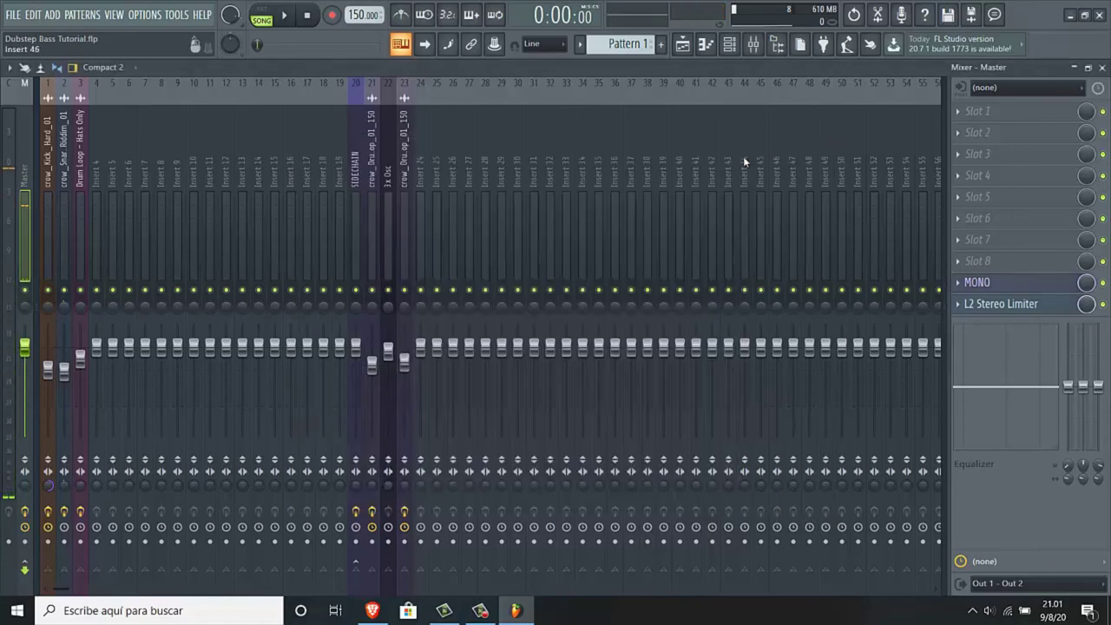
- Return to the playlist, re-enable all muted tracks and play the full arrangement
click(1101, 67)
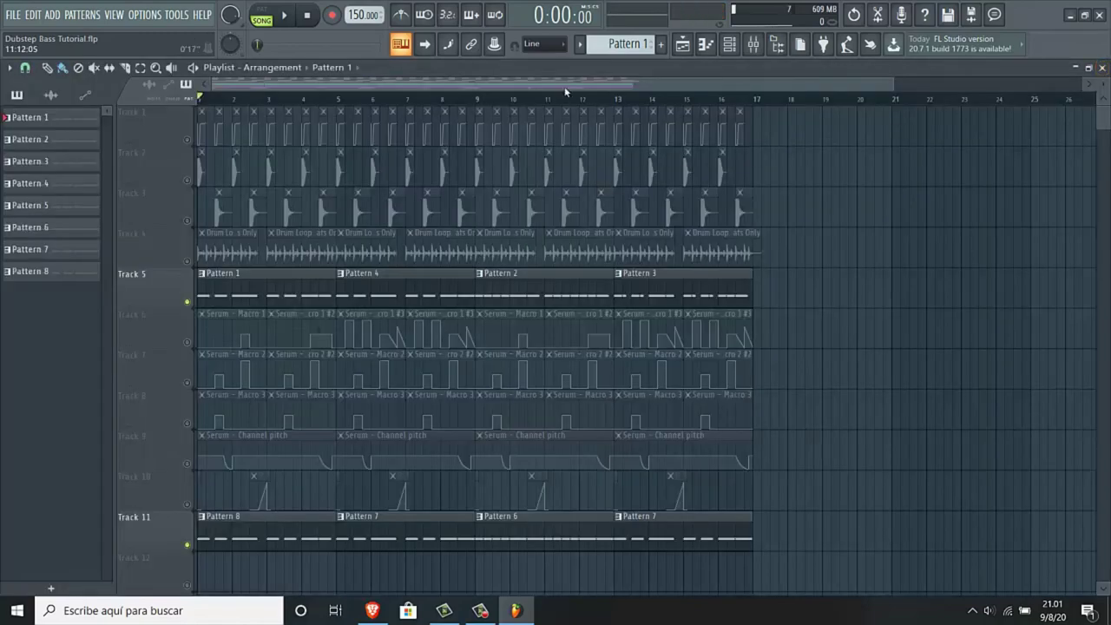
click(187, 302)
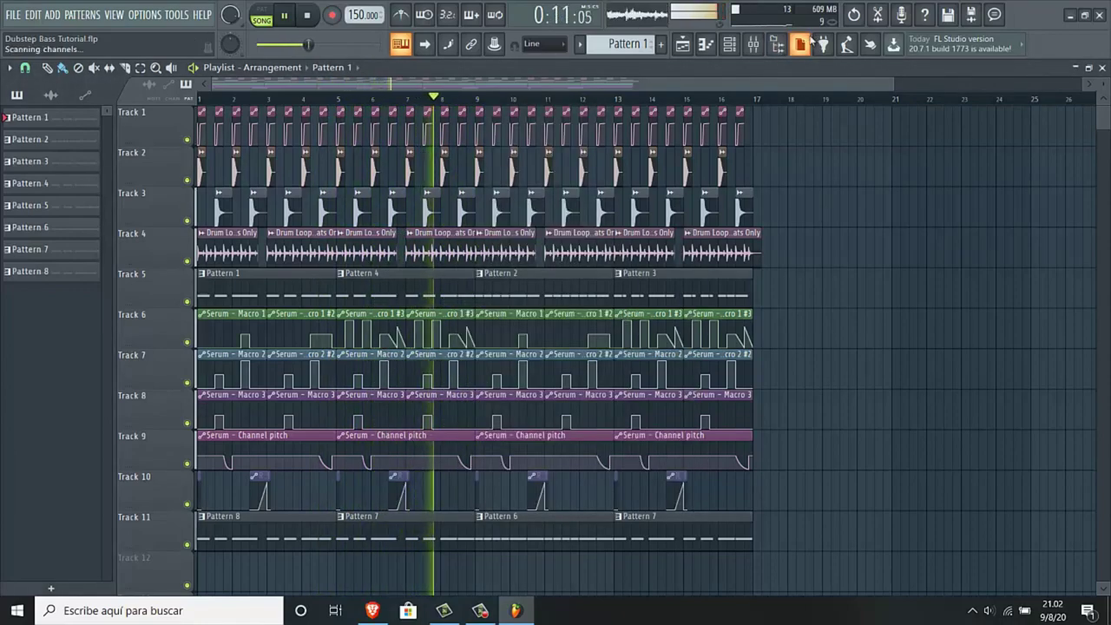
key(alt+p)
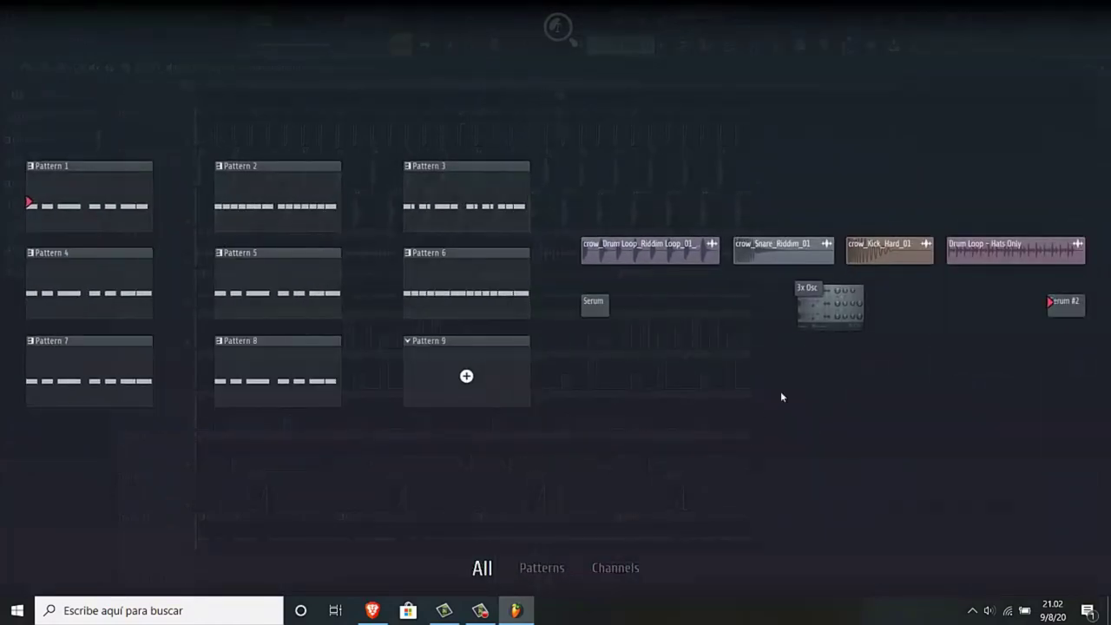
key(alt+p)
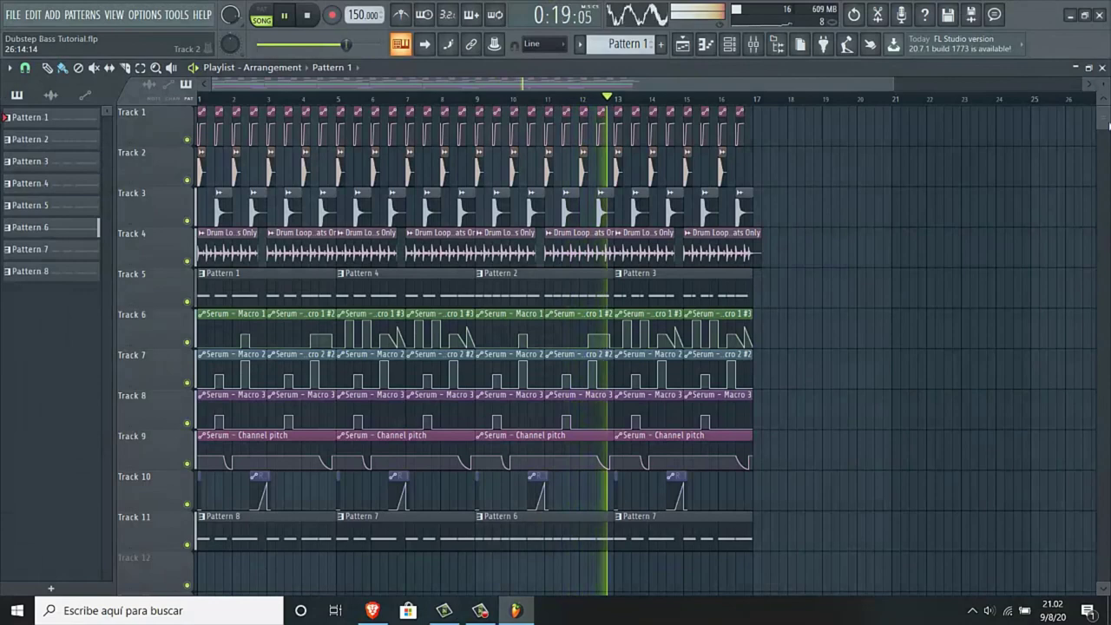
click(481, 612)
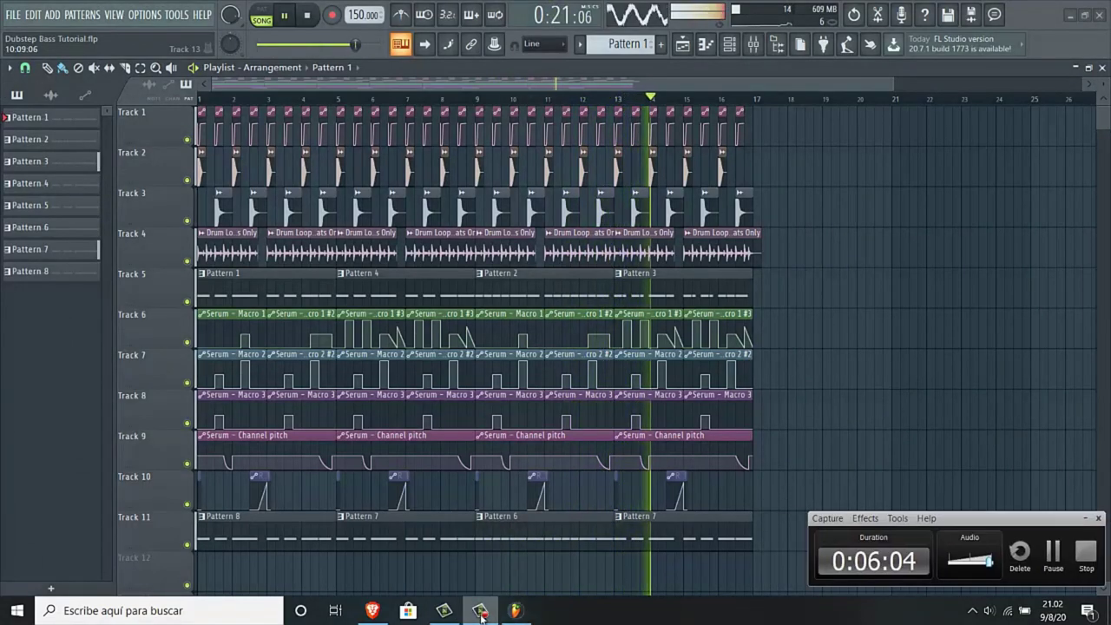